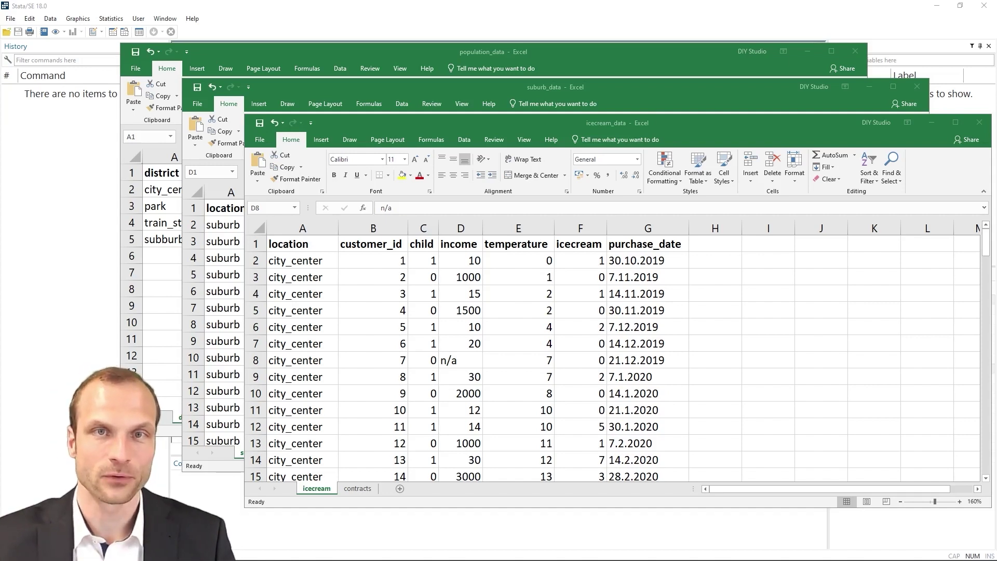
Bring the suburb_data workbook forward to review its suburb_survey columns.
click(326, 92)
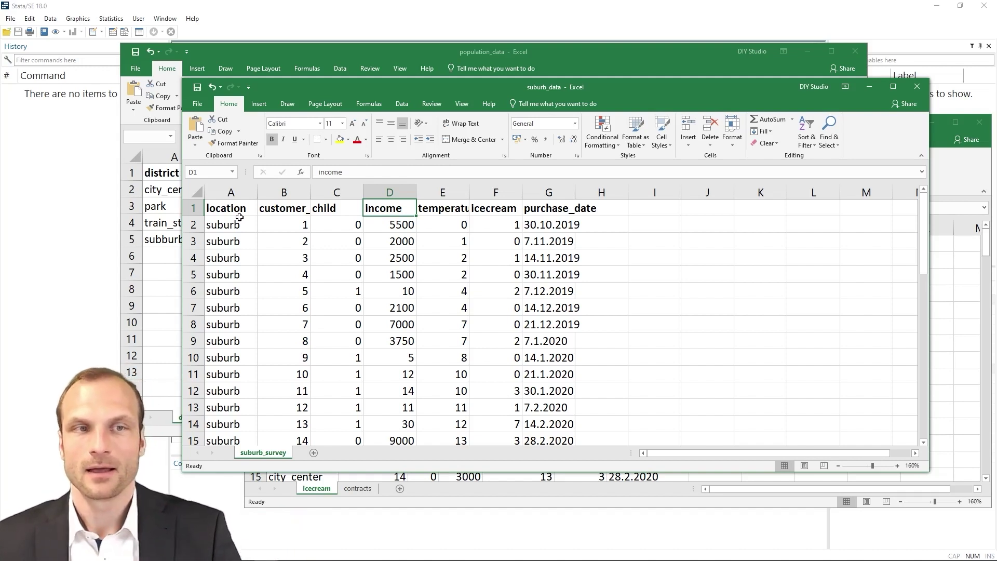
click(170, 254)
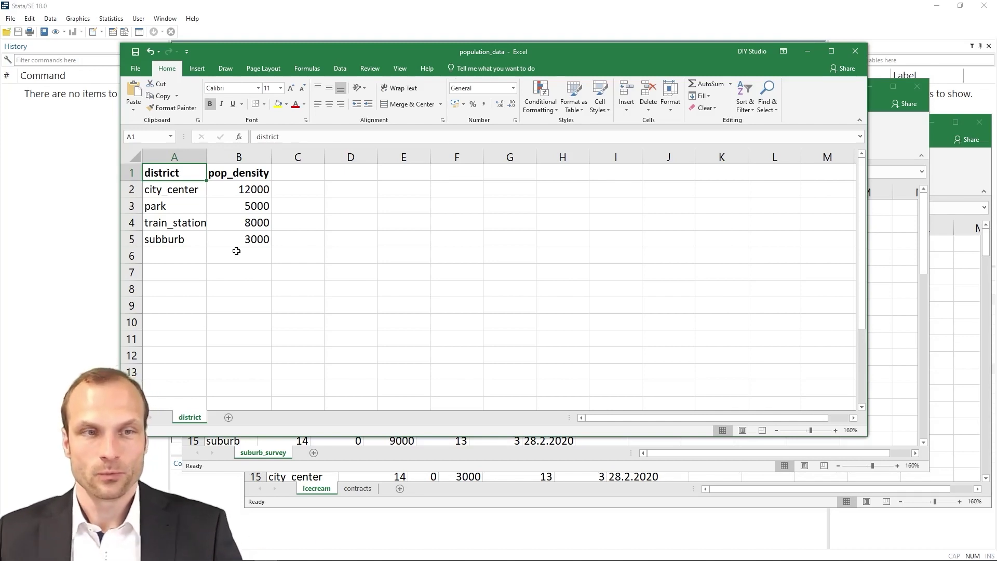
Open the 1.1) Combining_Datasets do-file in Stata's Do-file Editor.
click(50, 231)
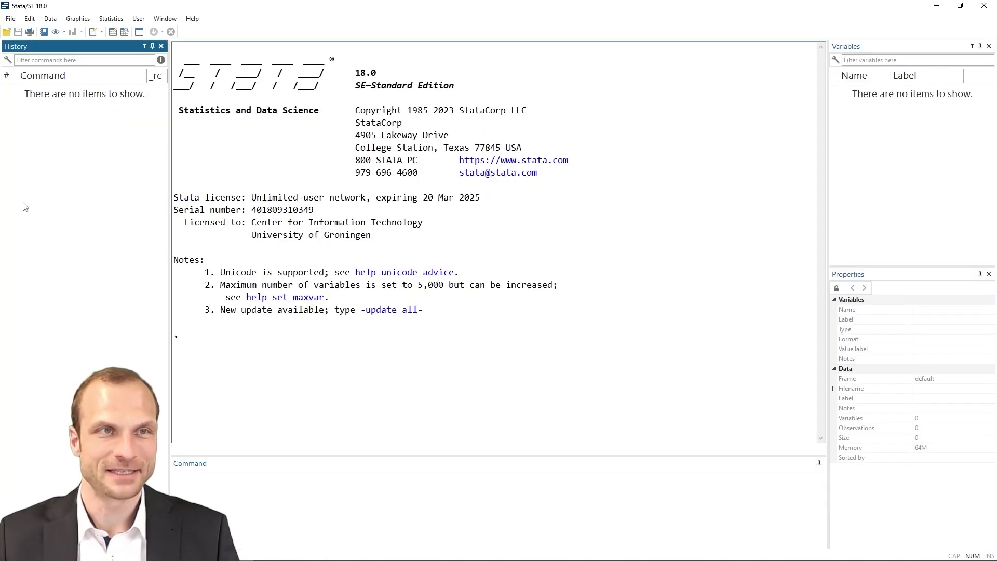
click(7, 34)
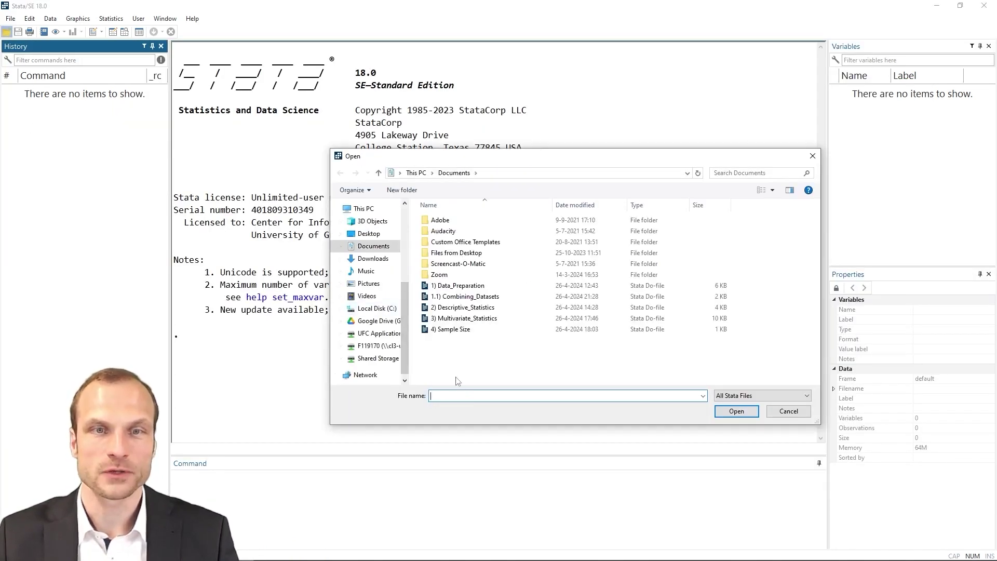
click(470, 298)
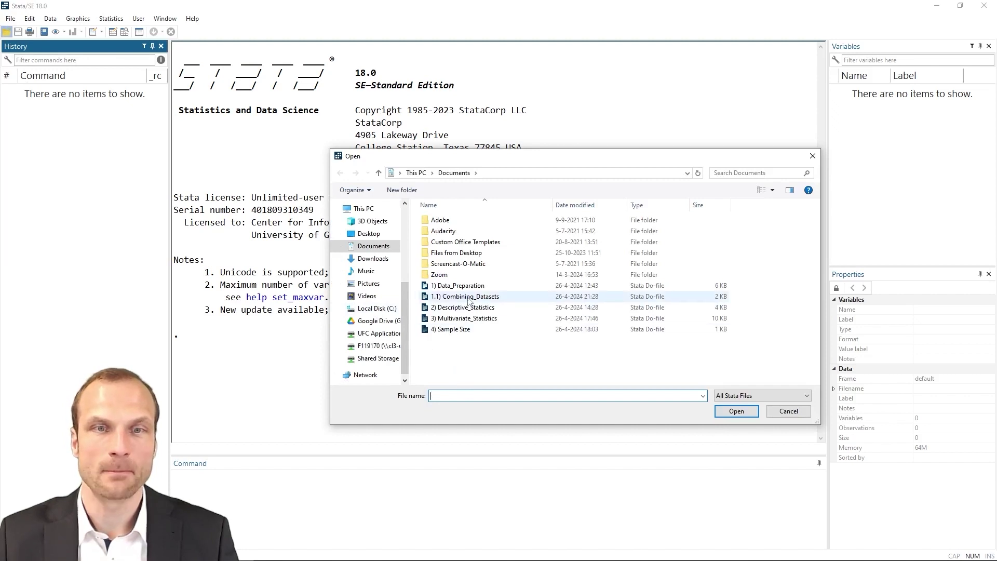
click(727, 412)
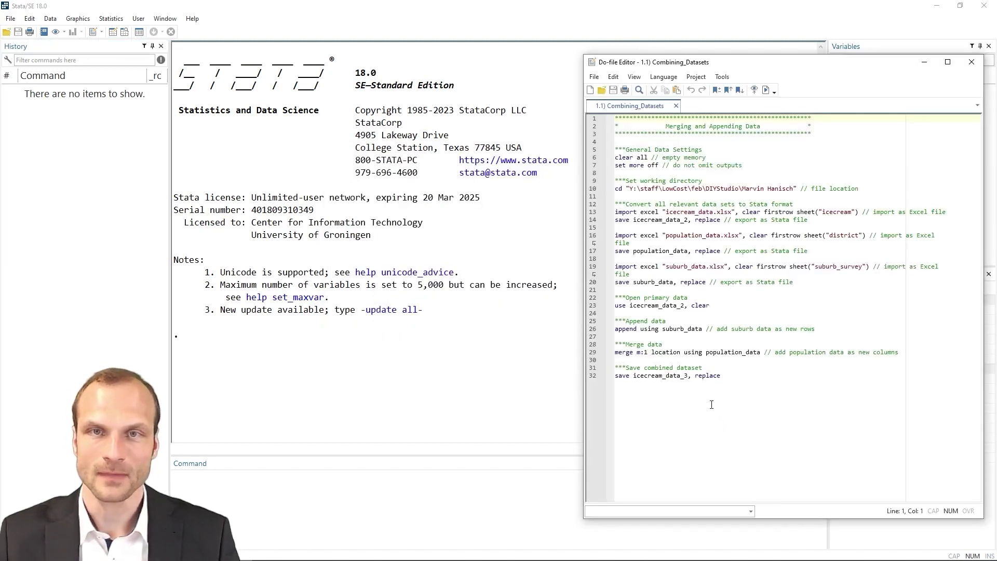
Enlarge the editor text and select the general settings lines 1–8.
scroll(721, 385, up, 3)
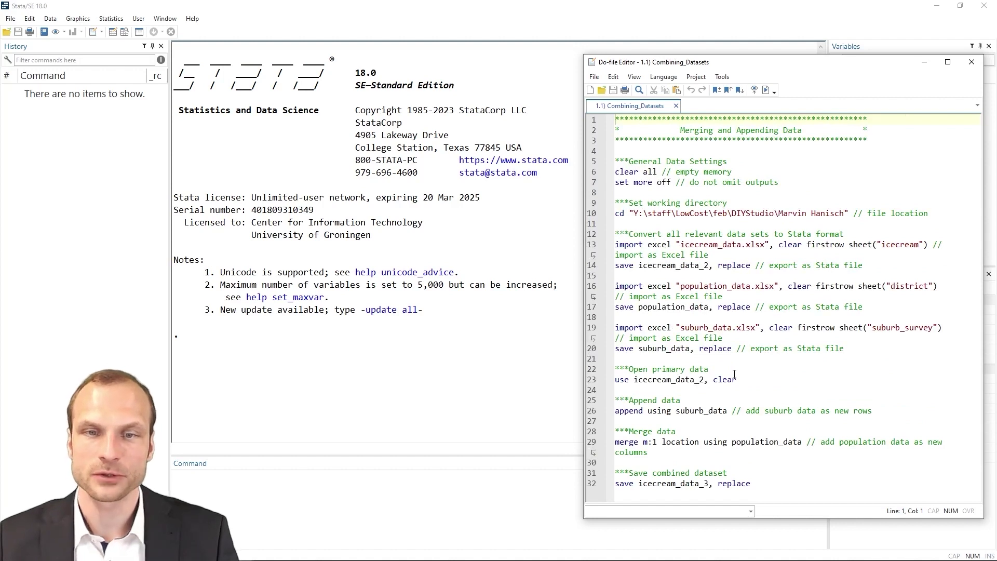
scroll(734, 374, up, 1)
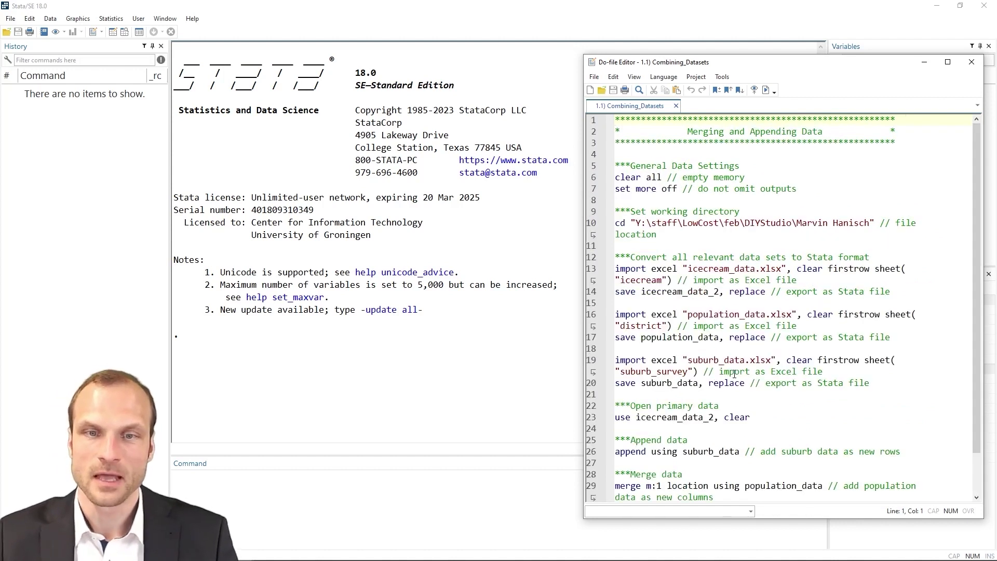
drag(819, 519, 821, 538)
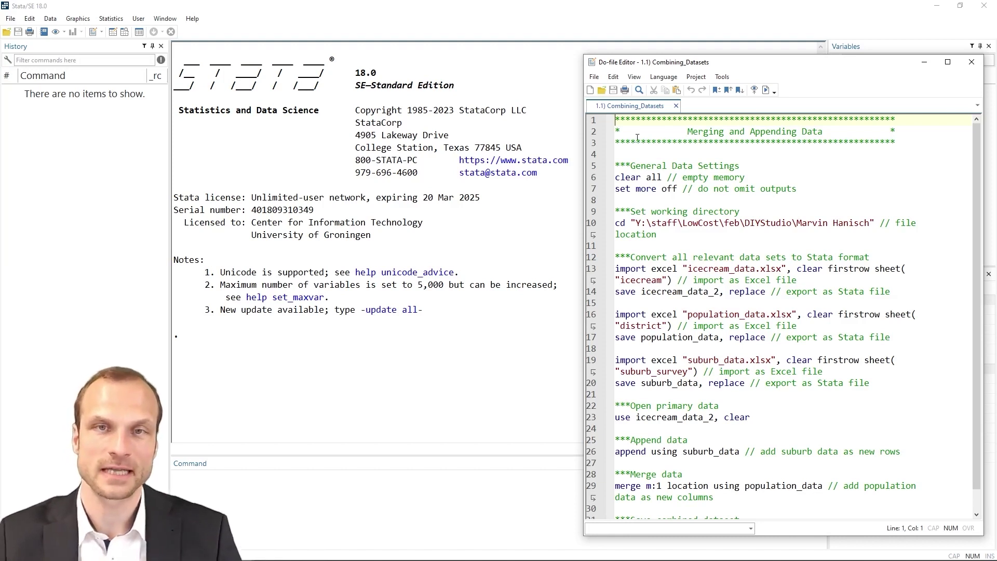
drag(592, 123, 595, 201)
Run the general settings block, then run the cd line 10 to set the working directory.
key(ctrl+d)
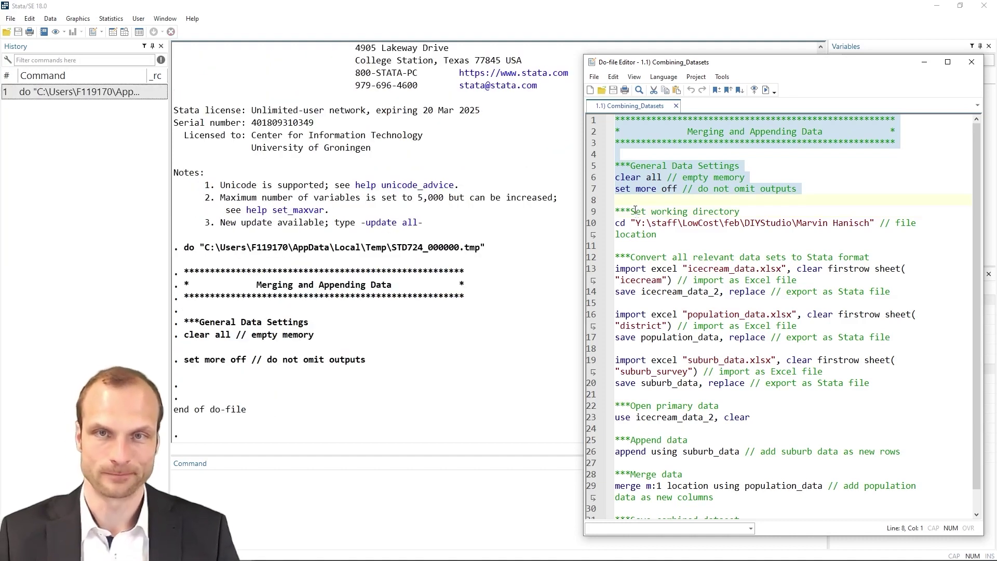
key(Right)
click(592, 224)
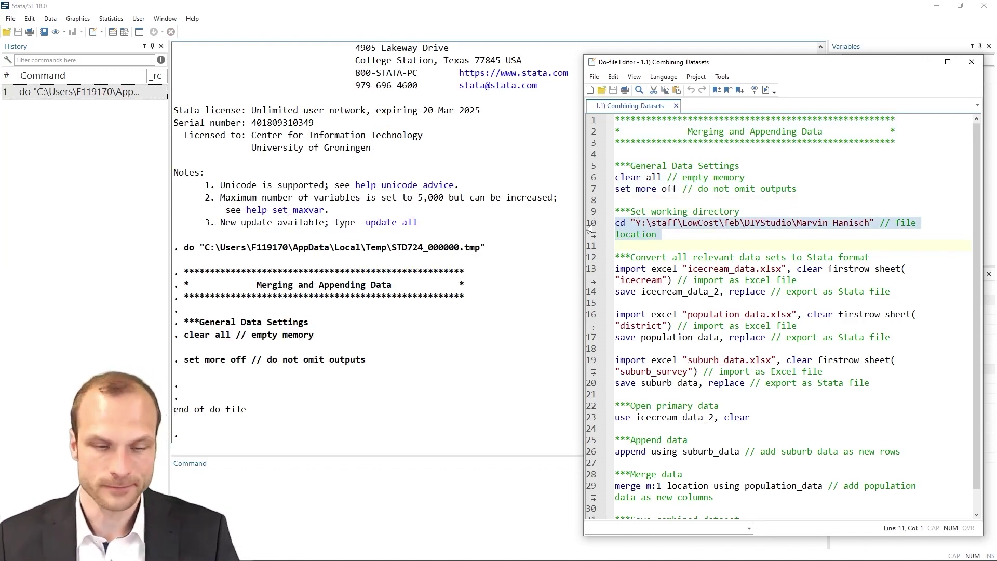
key(ctrl+d)
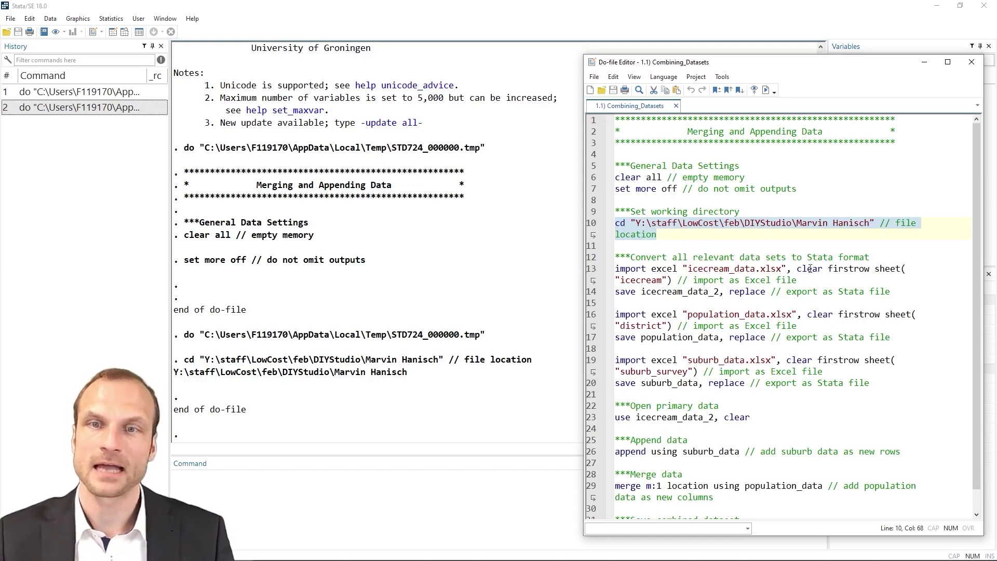
Select the data conversion lines 12–20 in the do-file.
drag(787, 268, 824, 274)
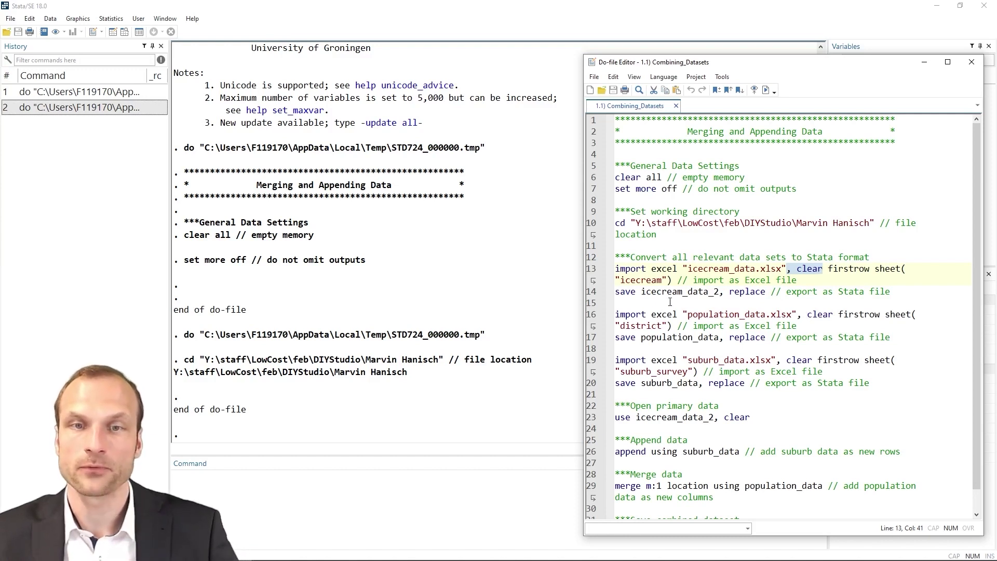
click(586, 321)
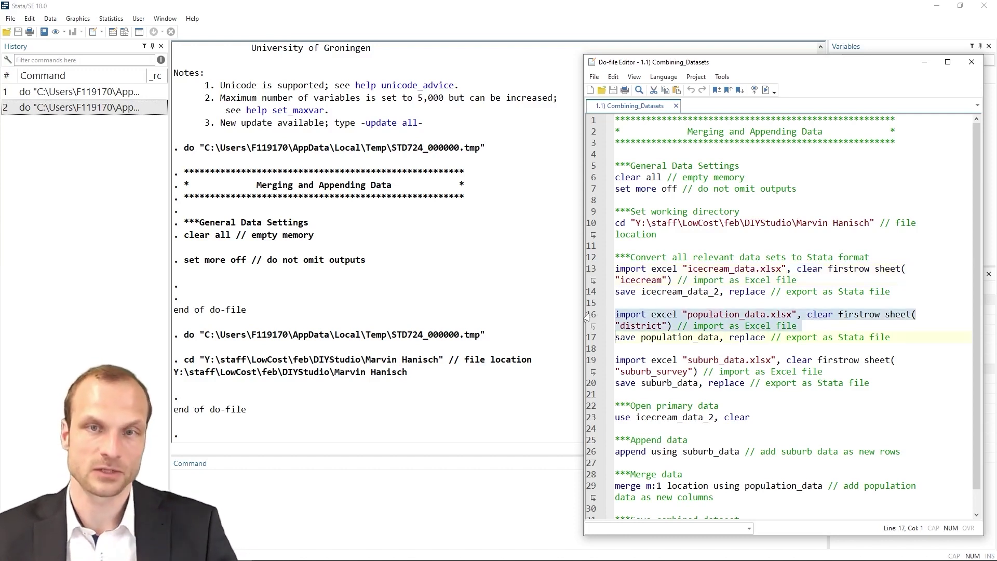
drag(588, 260, 609, 390)
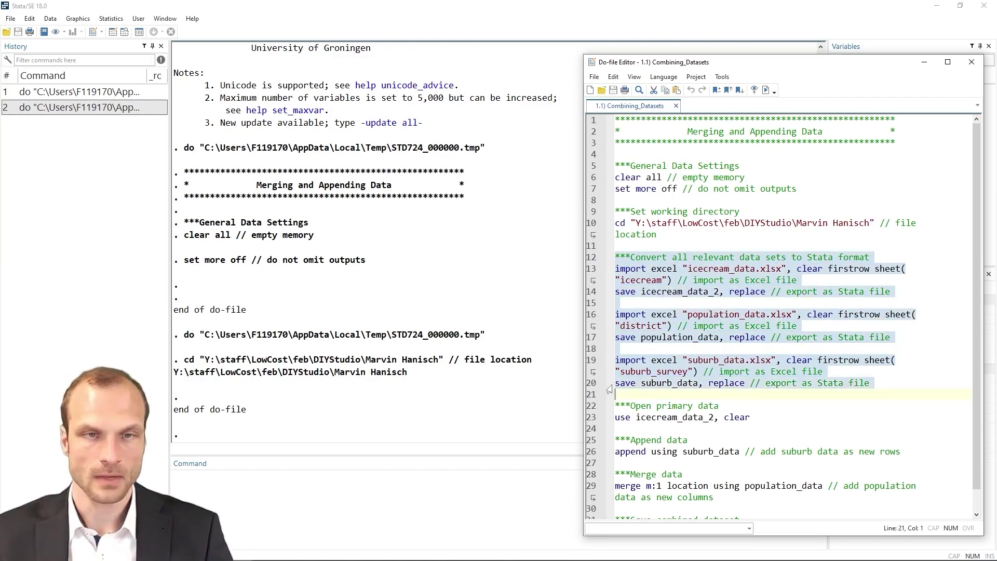
Run lines 12–20, saving icecream_data_2, population_data and suburb_data as .dta files.
key(ctrl+d)
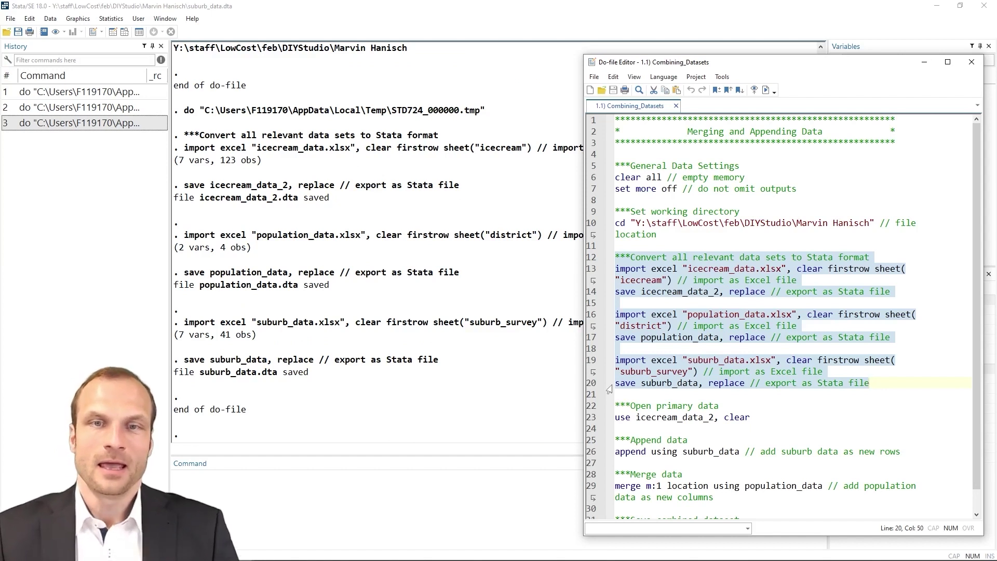
scroll(667, 414, down, 1)
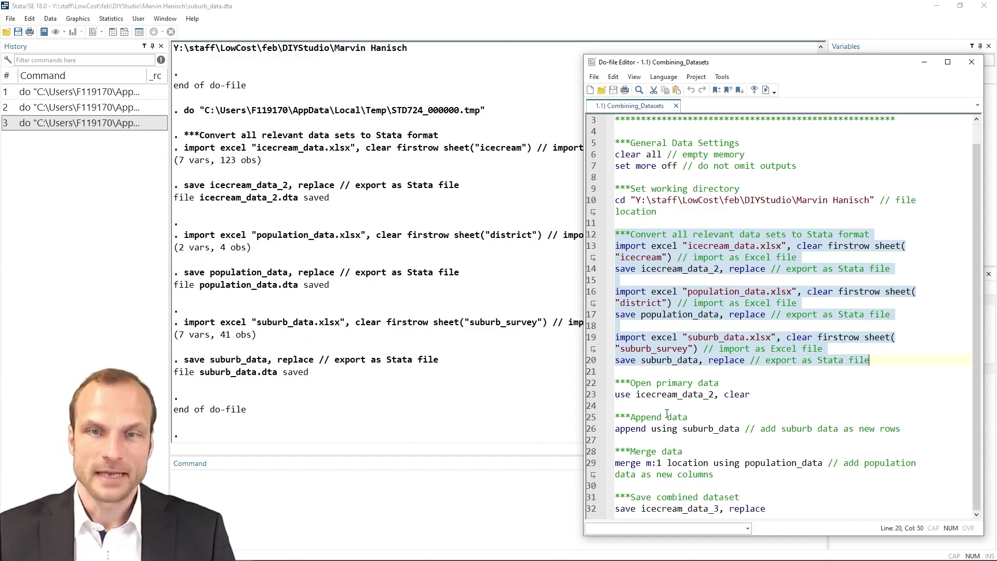
click(650, 371)
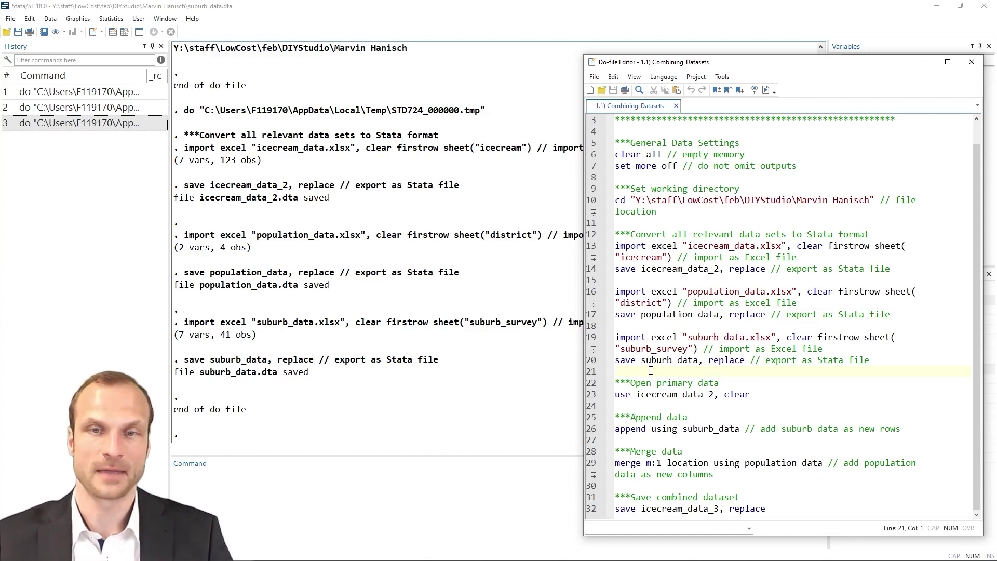
Load icecream_data_2 and run 'append using suburb_data', which fails with error r(106).
drag(587, 371, 590, 406)
key(ctrl+d)
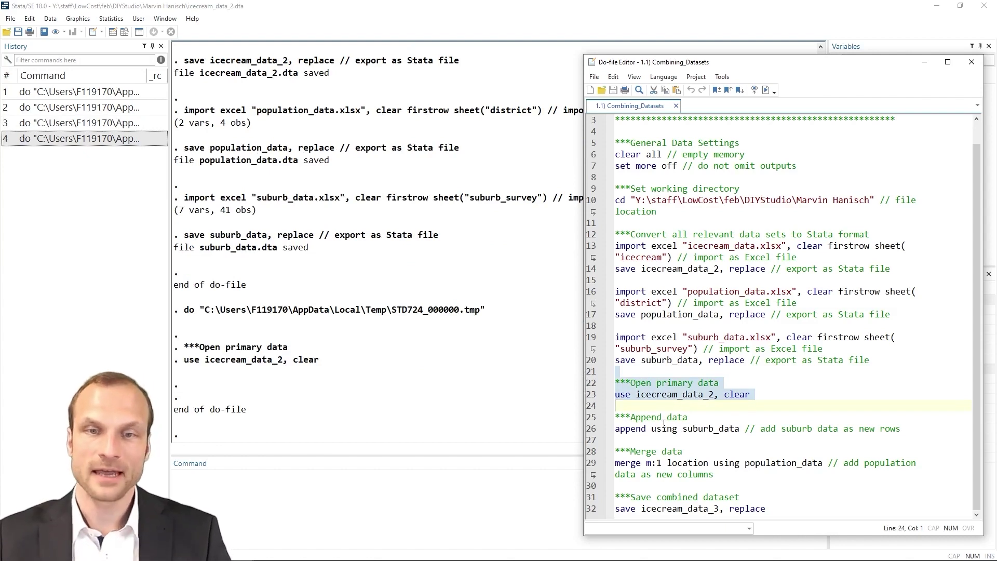
click(655, 409)
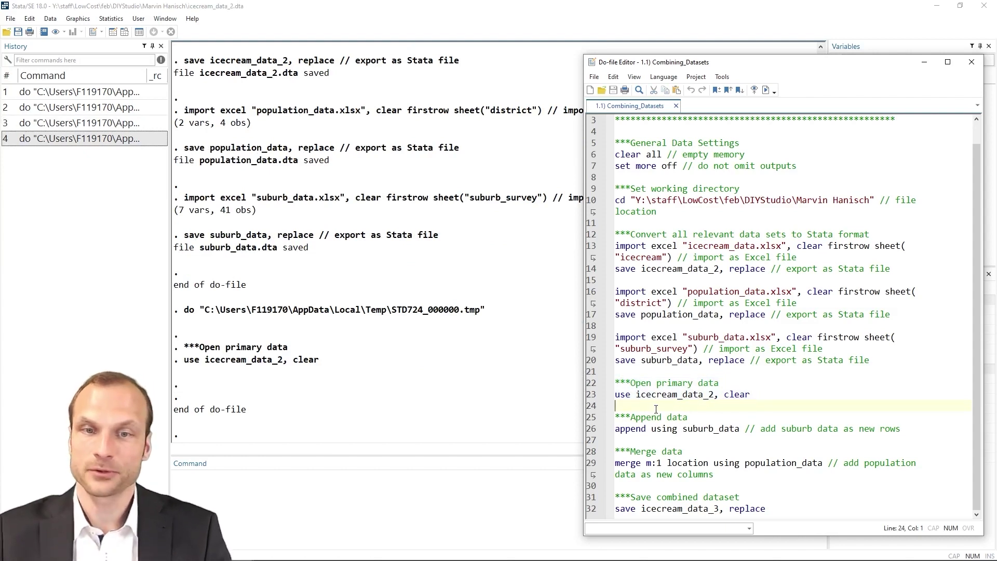
click(696, 429)
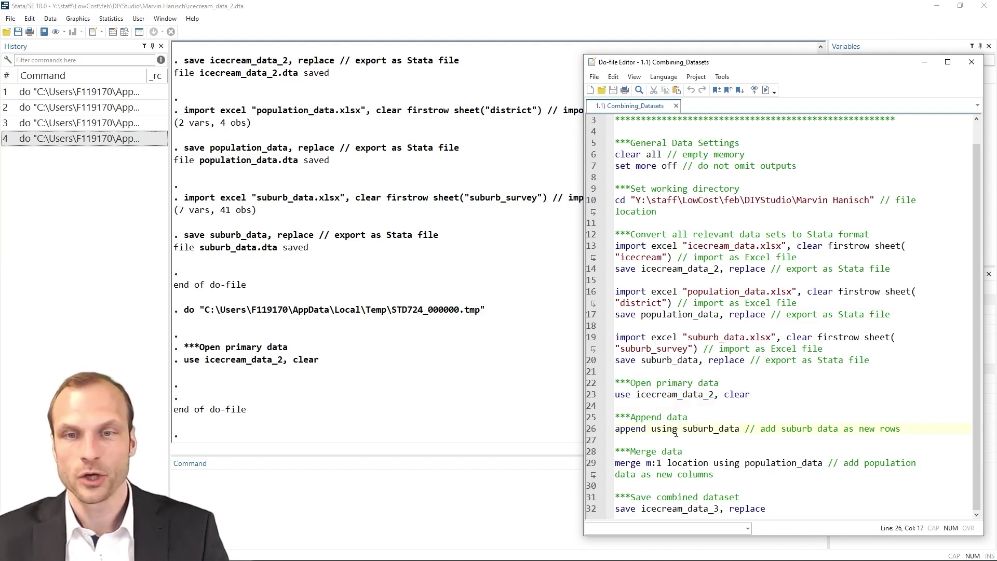
double_click(711, 430)
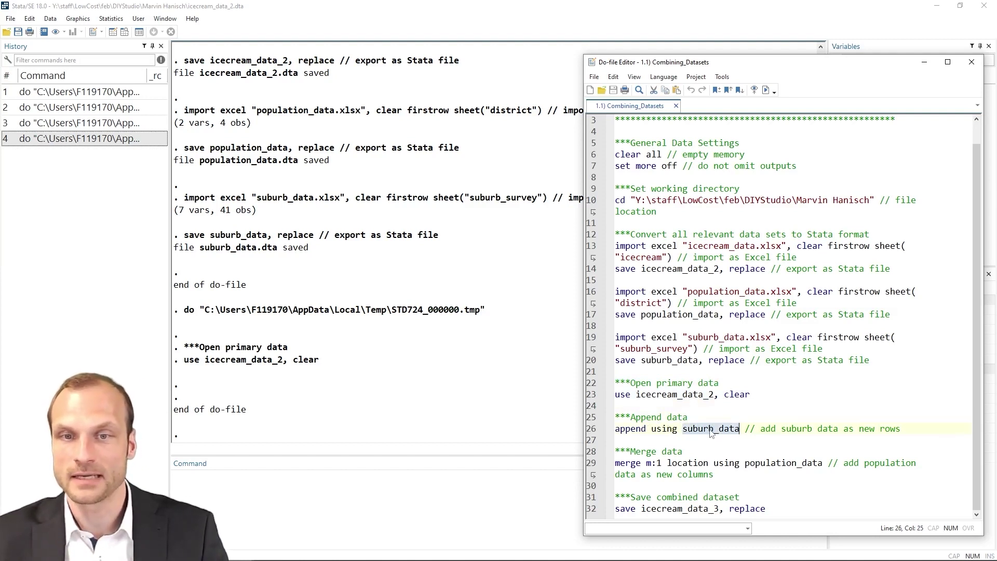
click(590, 431)
key(ctrl+d)
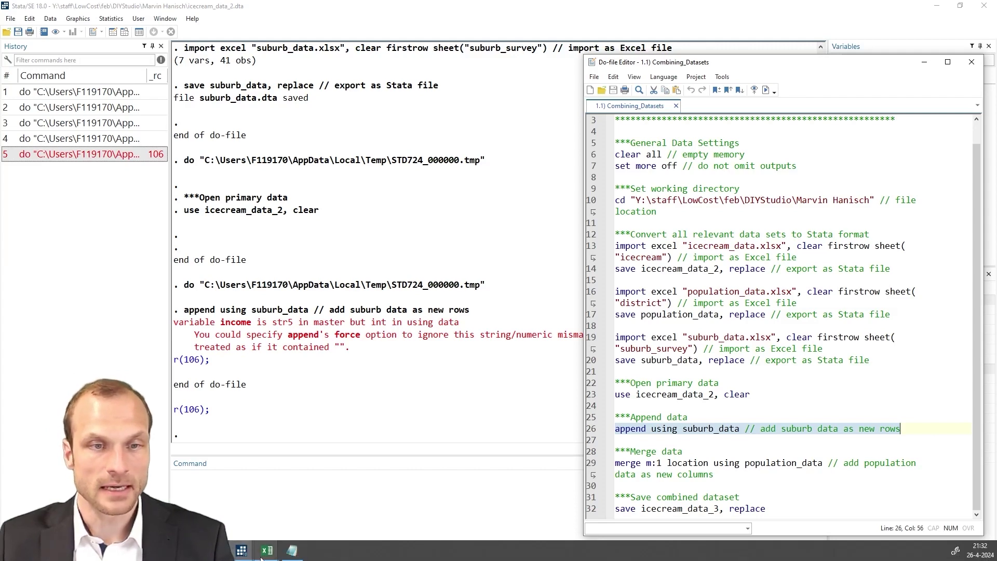
Inspect icecream_data's income column D, noting the n/a text entry in D8.
click(262, 553)
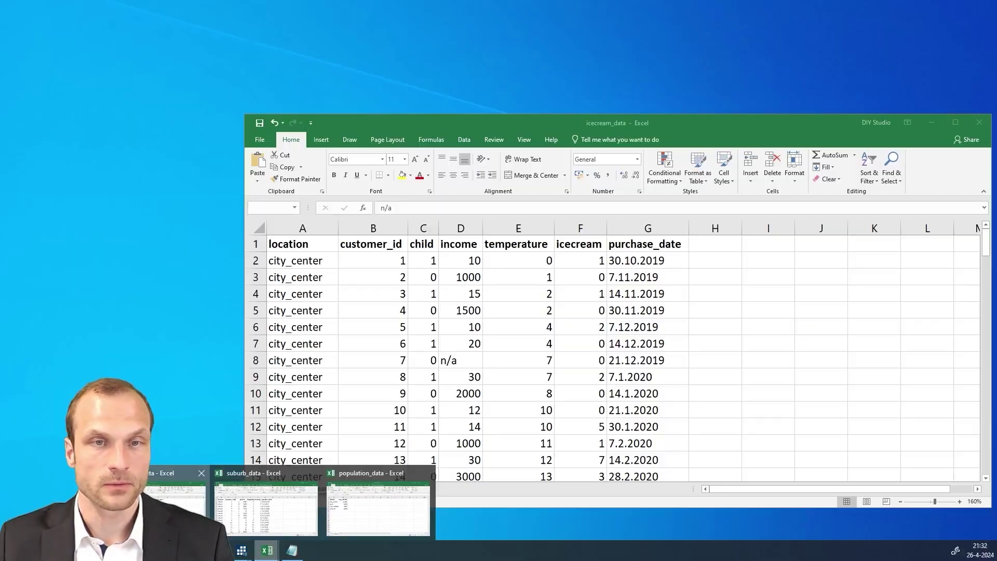
click(176, 506)
click(461, 360)
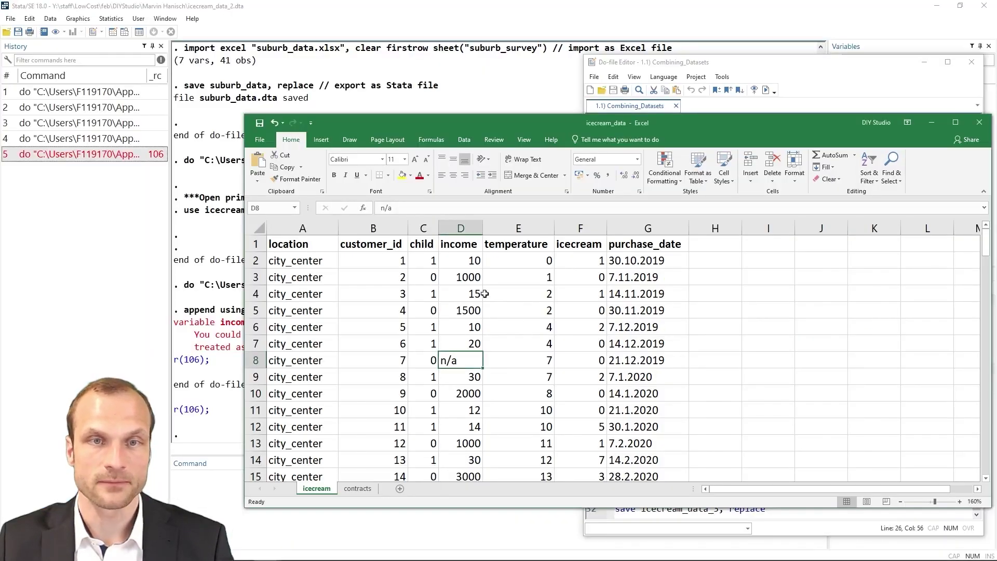
click(469, 229)
scroll(454, 355, down, 1)
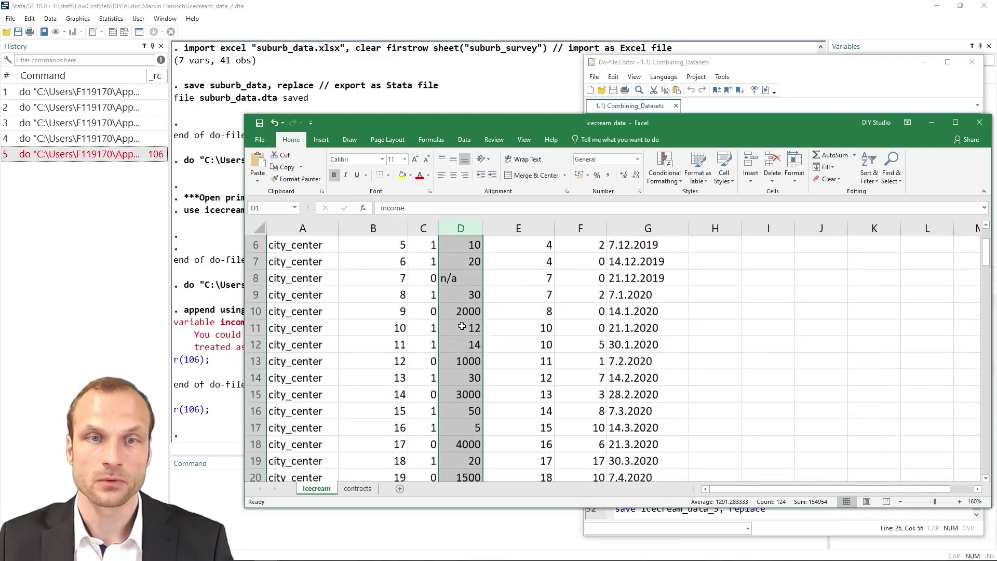
scroll(454, 356, up, 2)
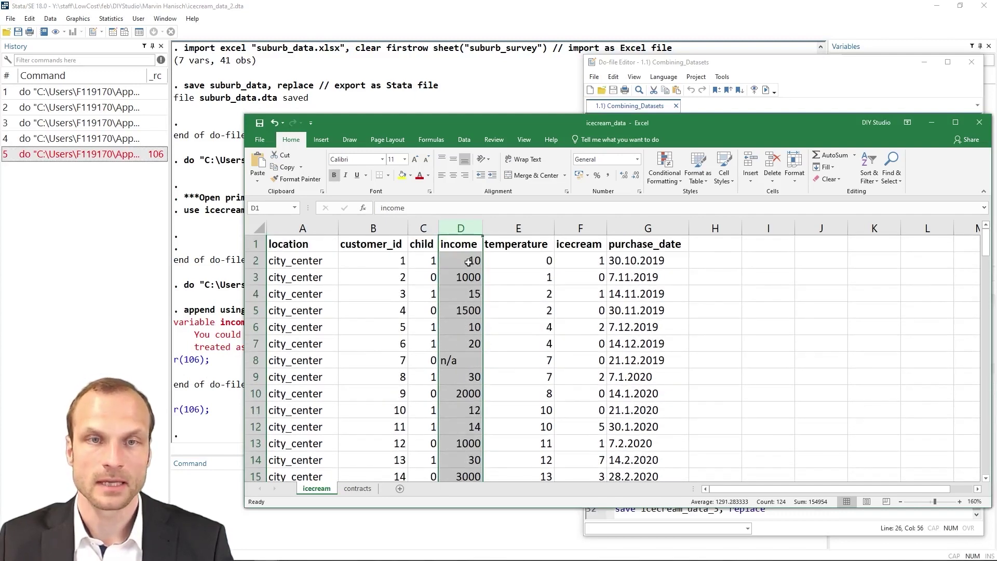
click(460, 360)
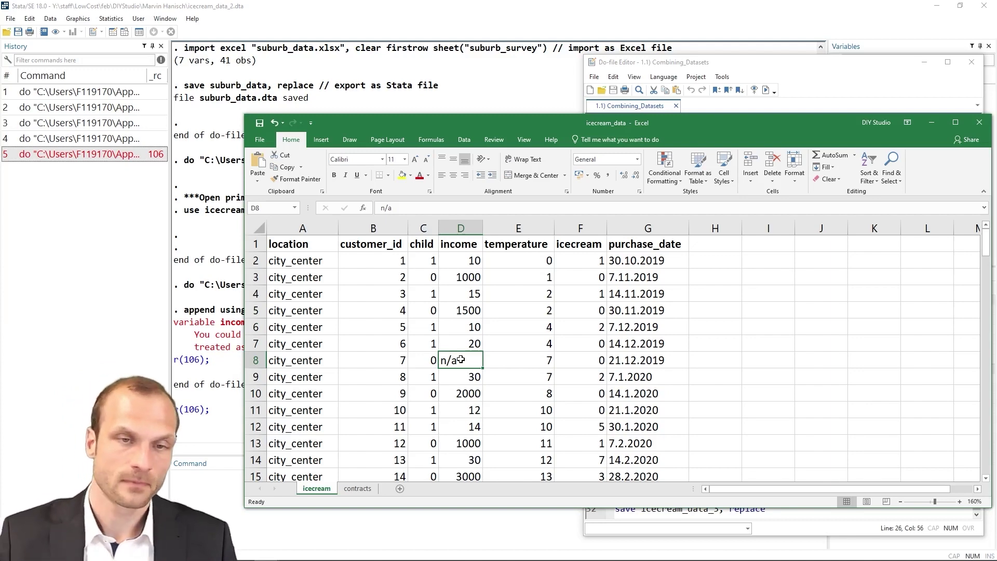
Check suburb_data's numeric income values in column D, then return to Stata's results.
mouse_move(208, 558)
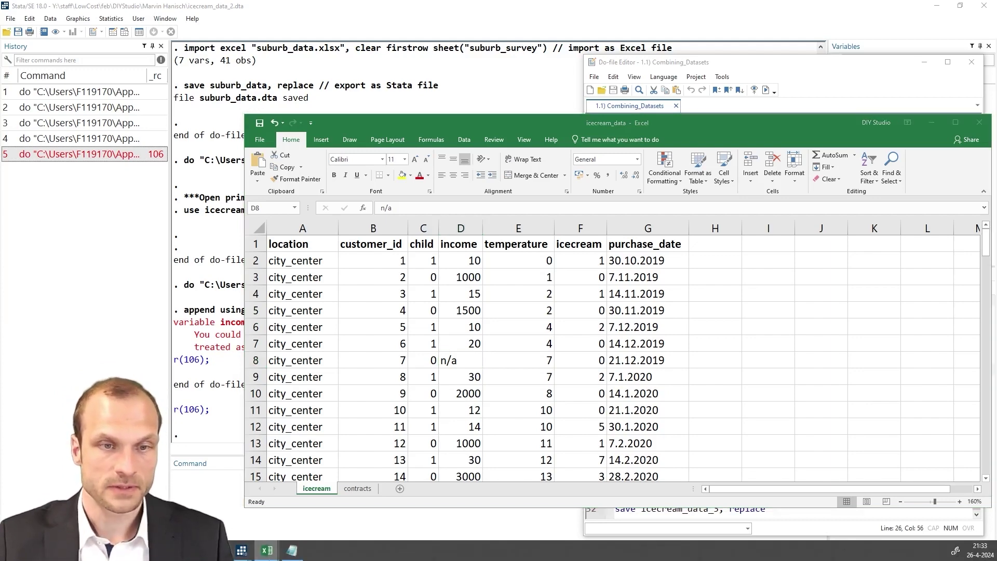
mouse_move(267, 551)
click(267, 501)
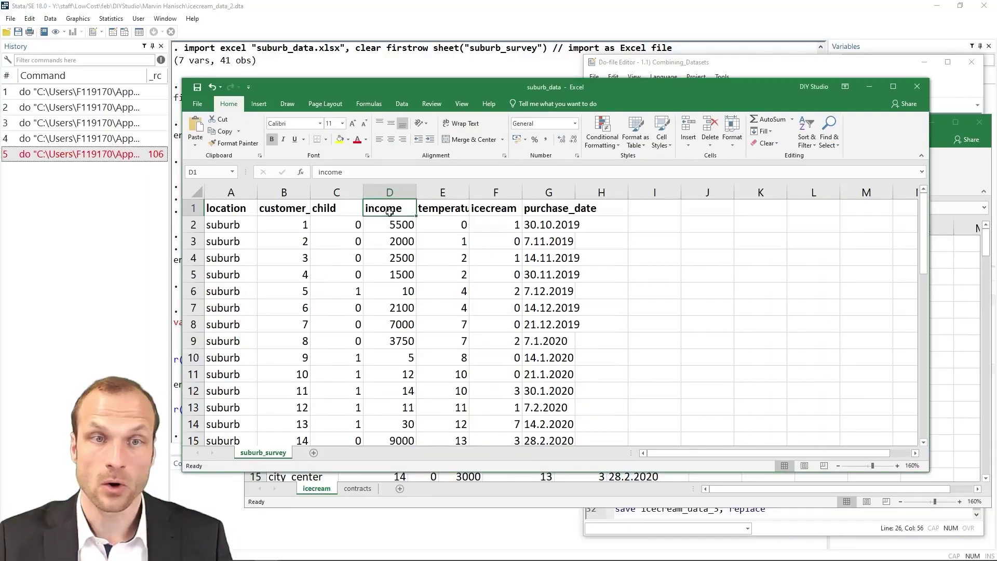
click(383, 227)
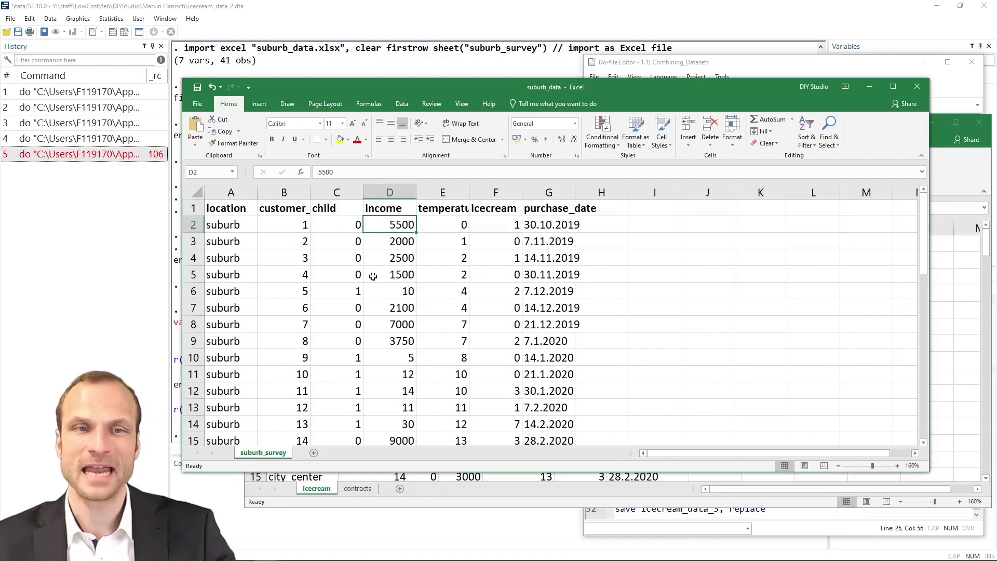
scroll(405, 367, down, 6)
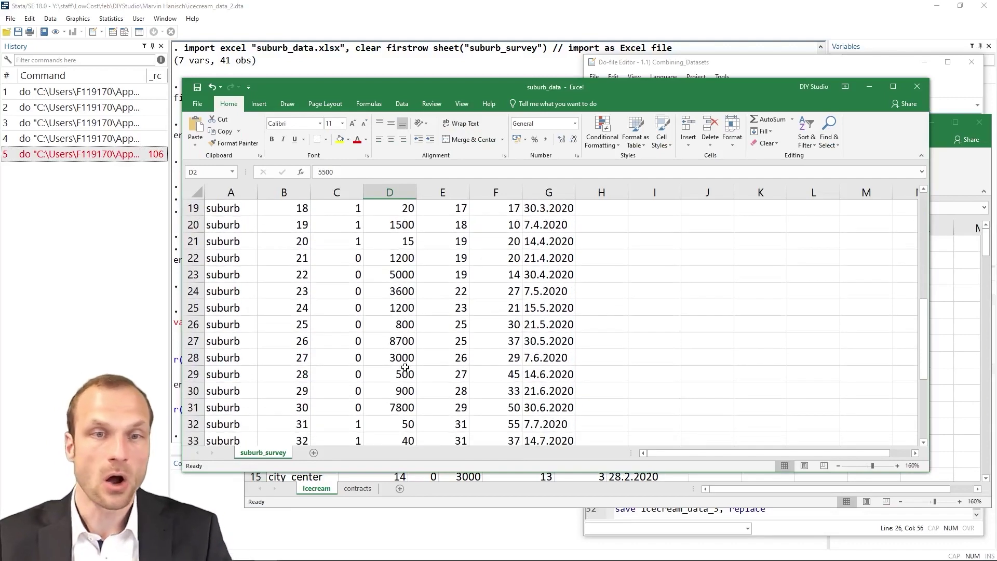
scroll(405, 367, down, 3)
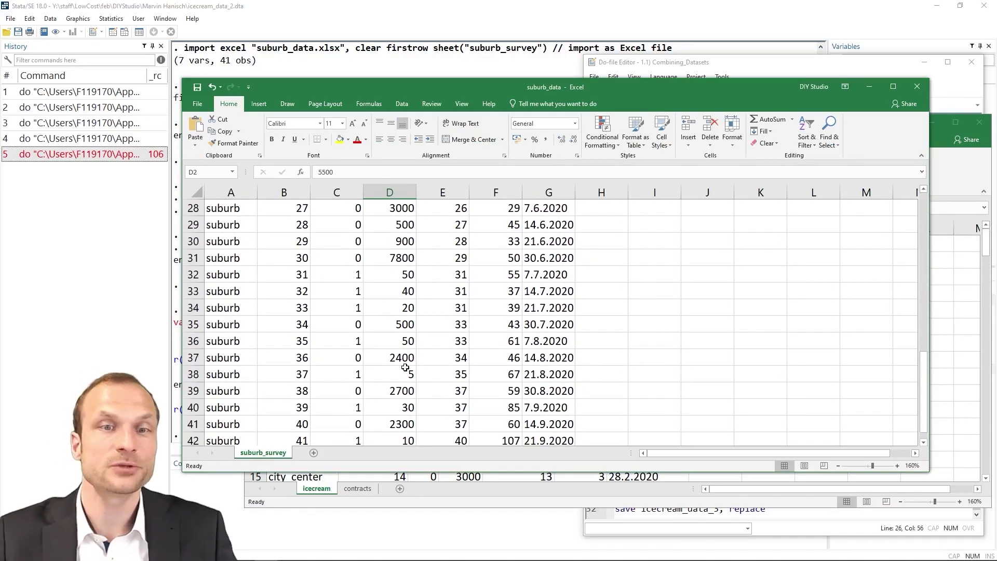
scroll(405, 367, down, 2)
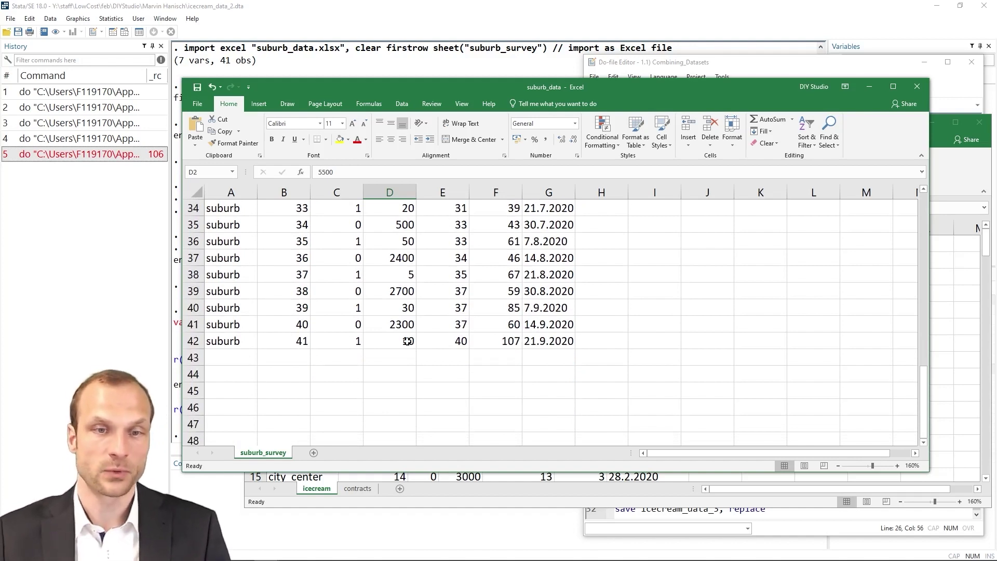
click(156, 431)
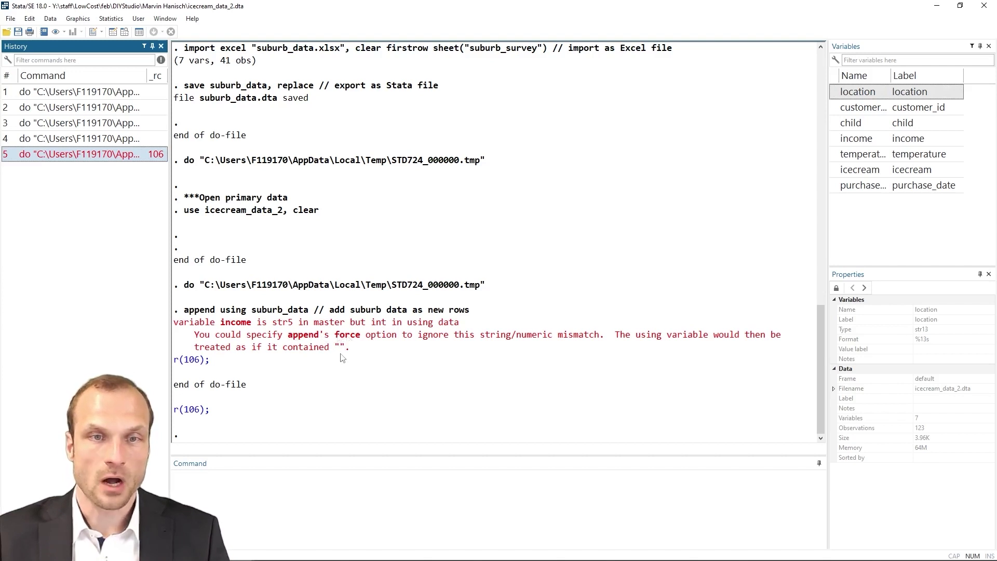
Add ', force' to the append line and run it.
mouse_move(218, 559)
mouse_move(292, 550)
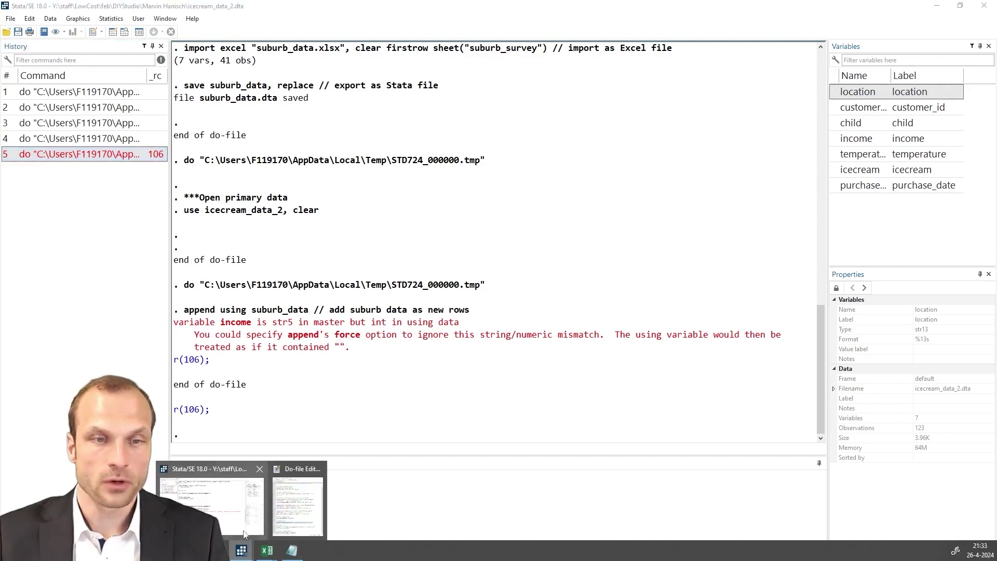
click(303, 511)
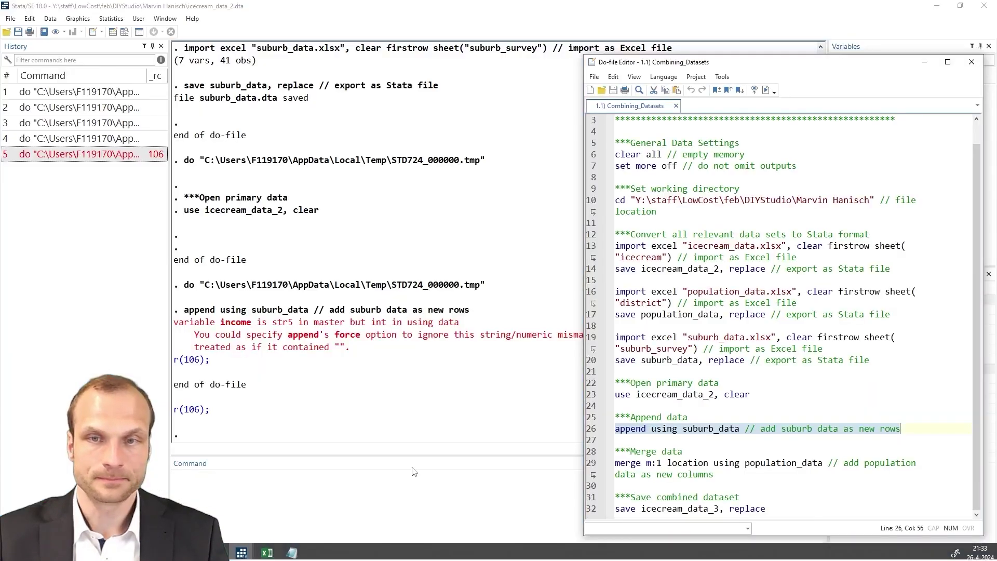
click(741, 430)
text(, force)
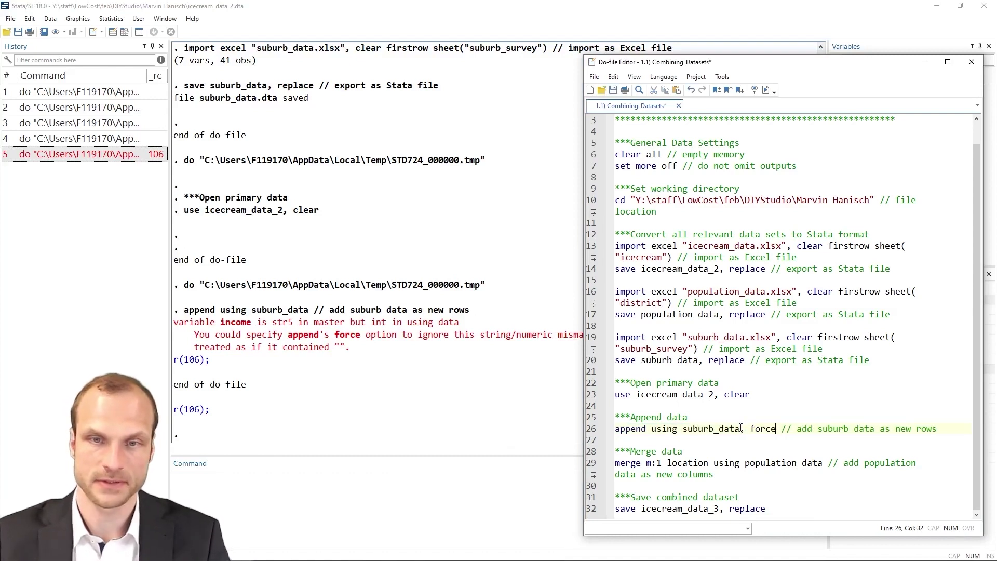
click(595, 430)
key(ctrl+d)
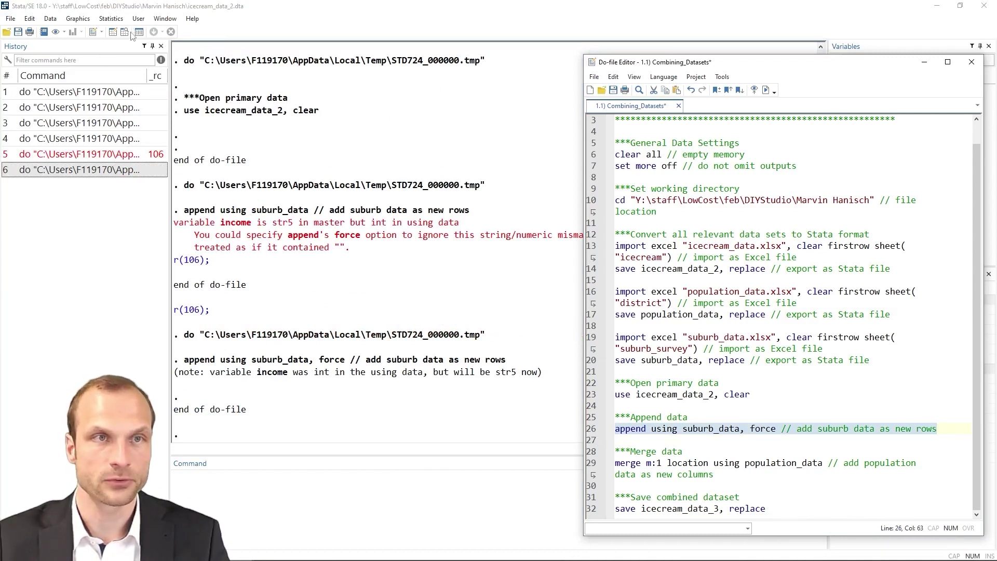
Browse the combined data, checking the blank suburb income cells from row 124, then close it.
click(125, 33)
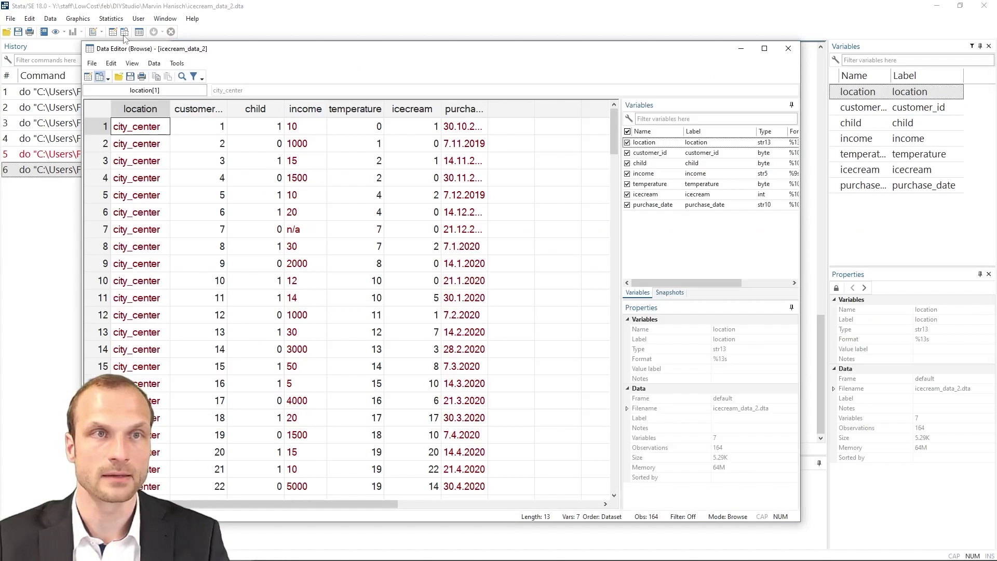
drag(248, 57, 327, 54)
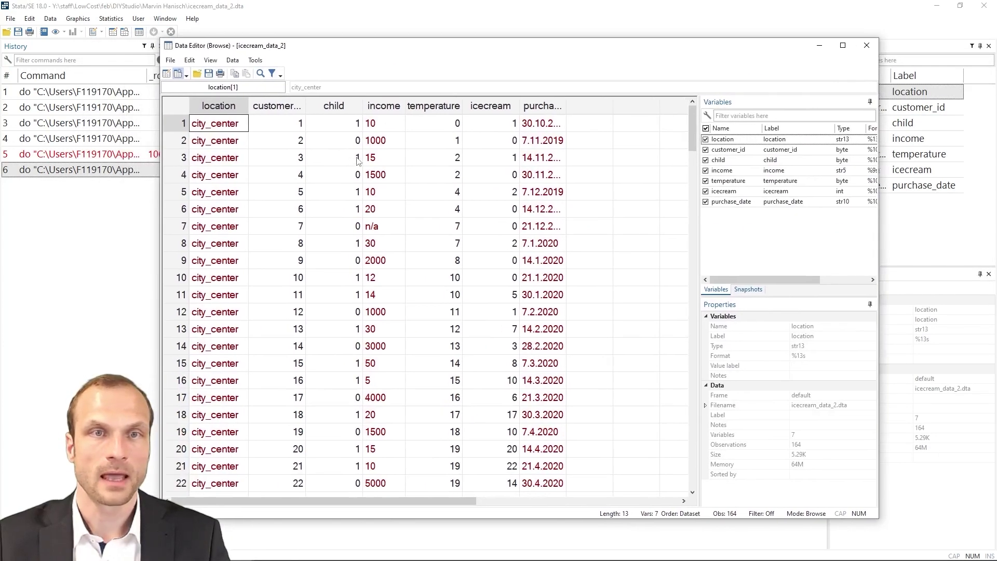
drag(214, 127, 553, 370)
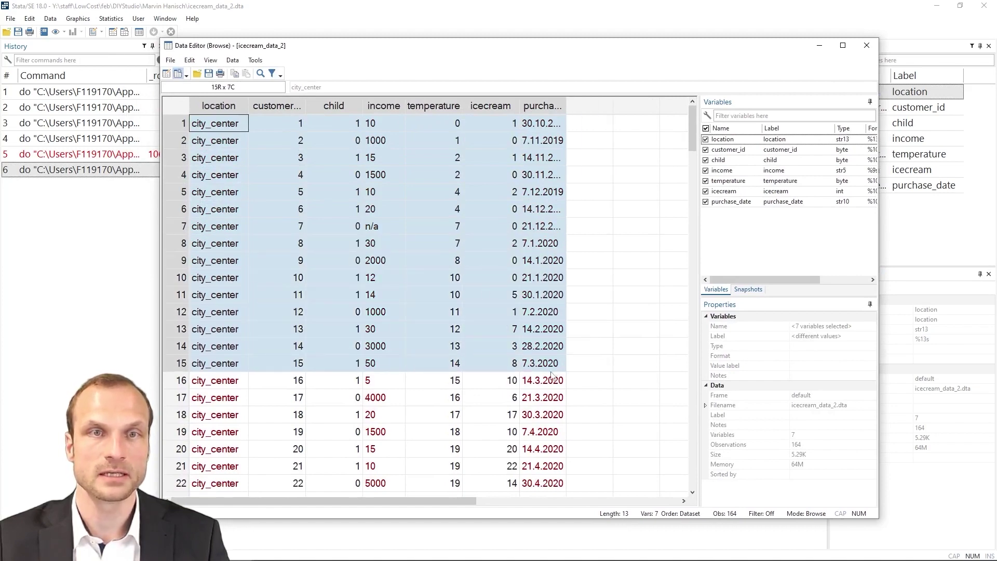
scroll(459, 261, down, 17)
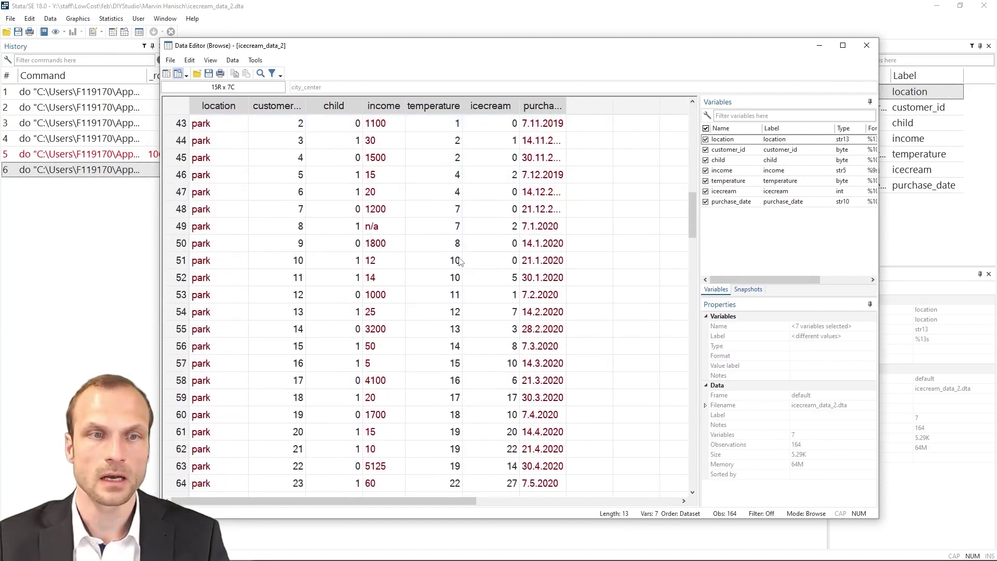
scroll(459, 262, down, 20)
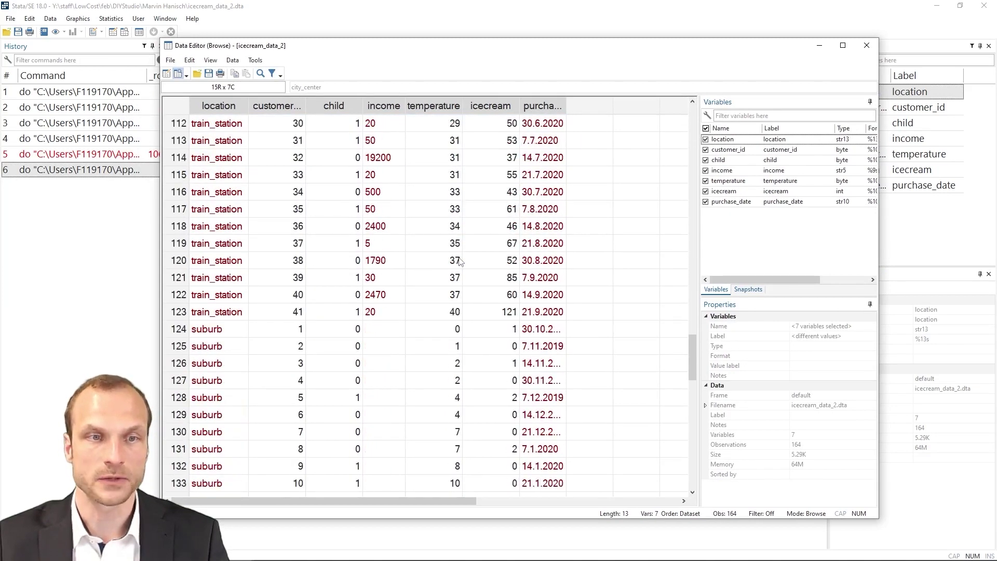
scroll(459, 262, down, 3)
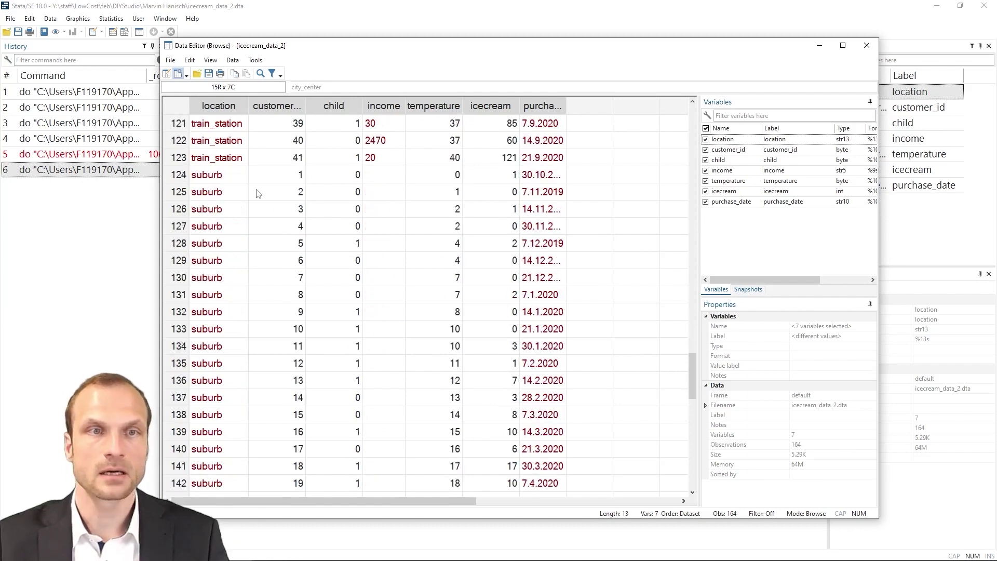
drag(383, 177, 393, 428)
click(375, 182)
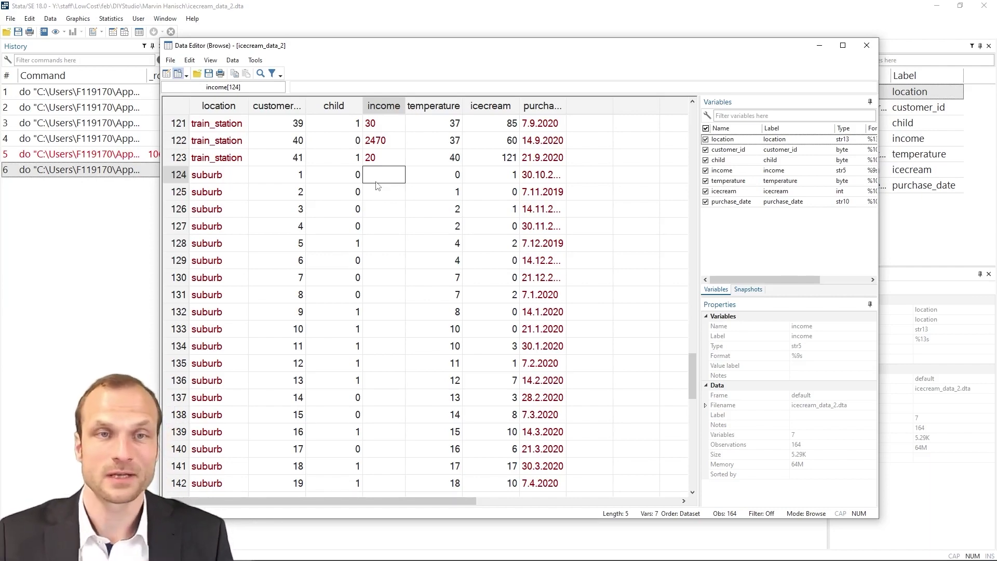
scroll(377, 186, down, 10)
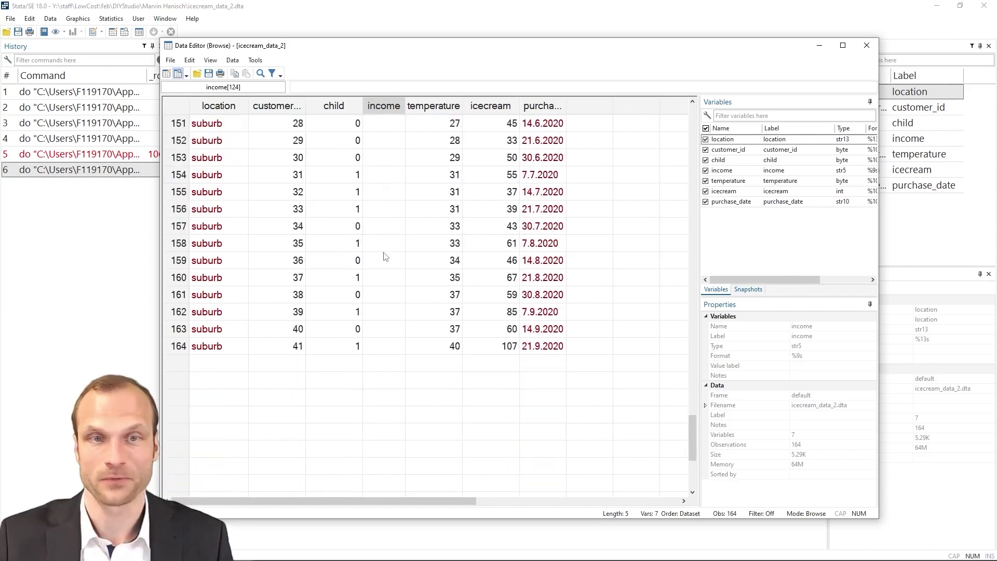
scroll(385, 256, up, 12)
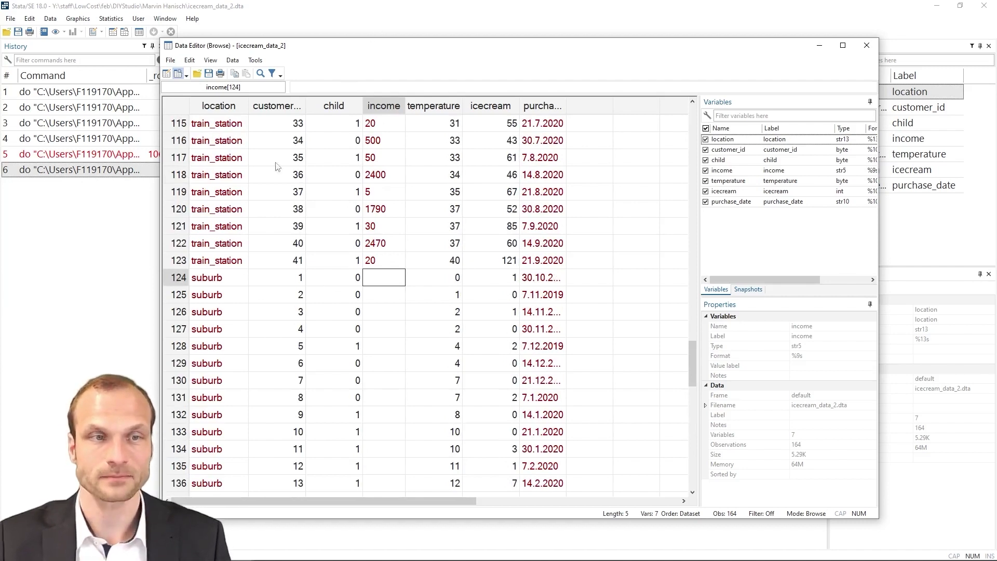
click(152, 297)
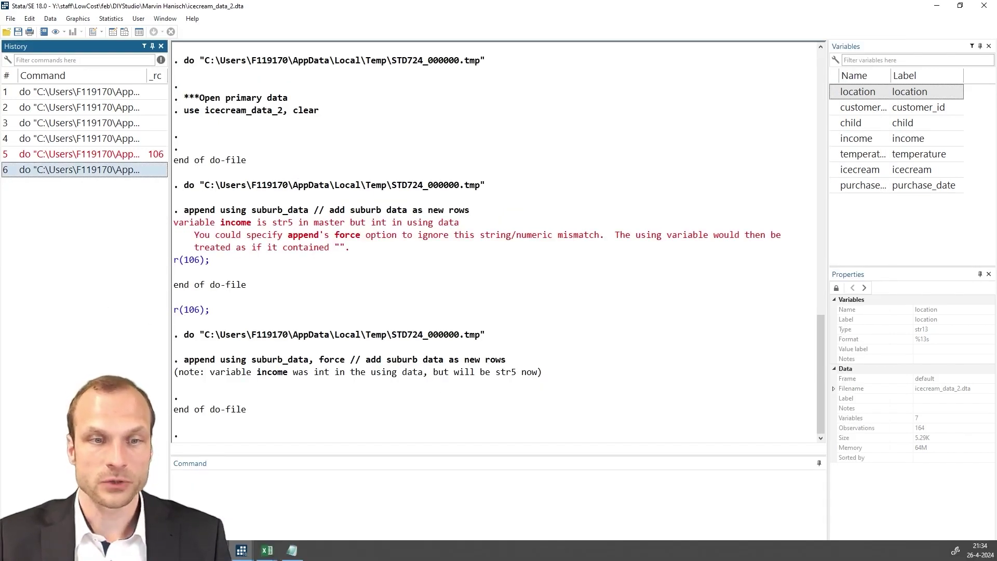
Paste a 'tostring income' line after the suburb import line in the do-file.
click(241, 550)
click(242, 521)
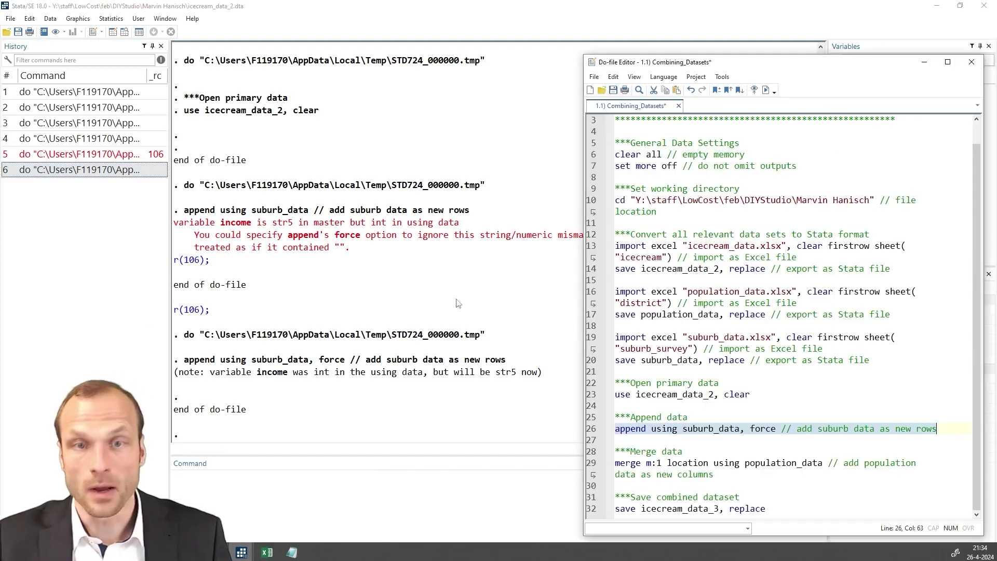
click(622, 279)
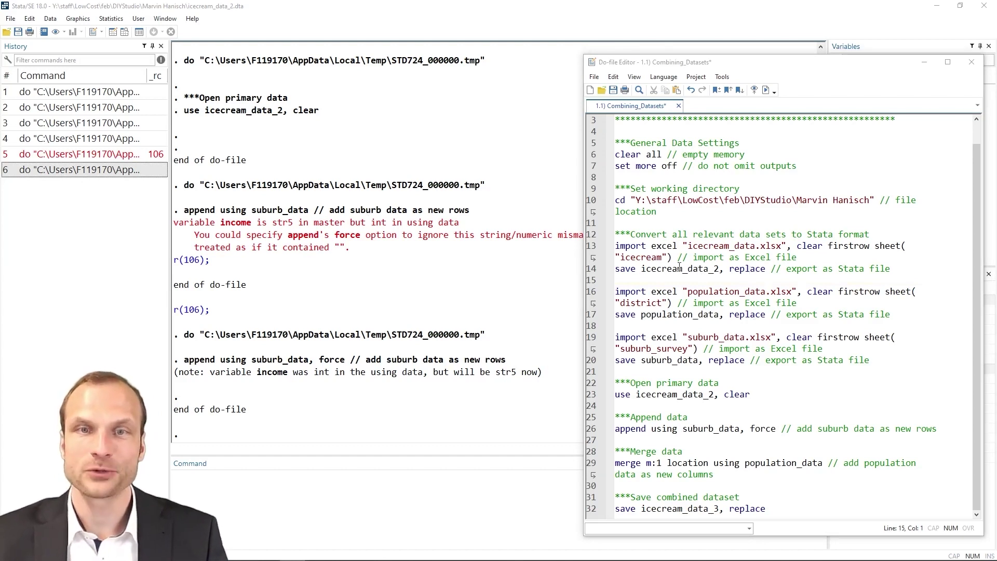
click(661, 258)
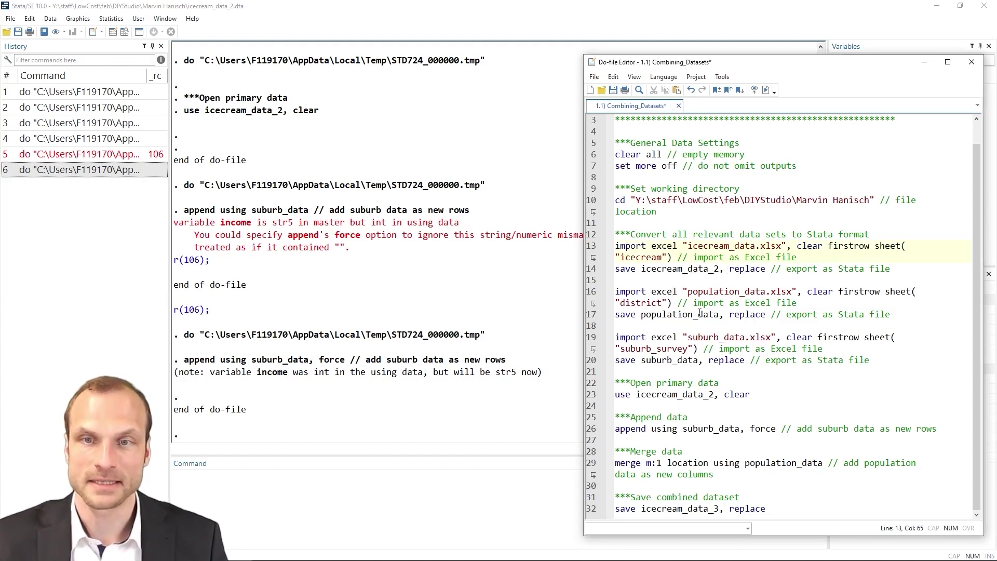
click(854, 348)
key(Return)
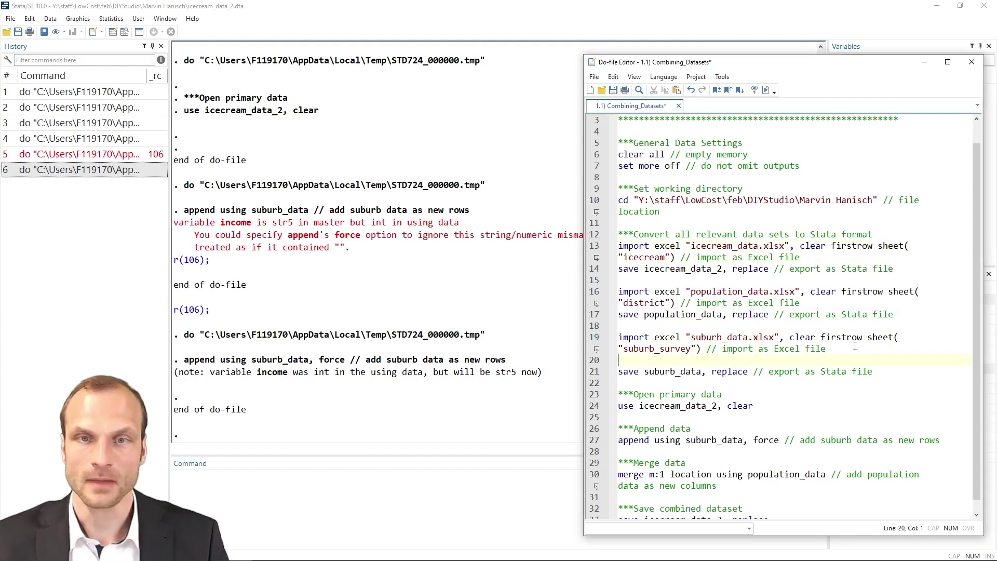
text(tostring income, replace // convert numeric values to string values)
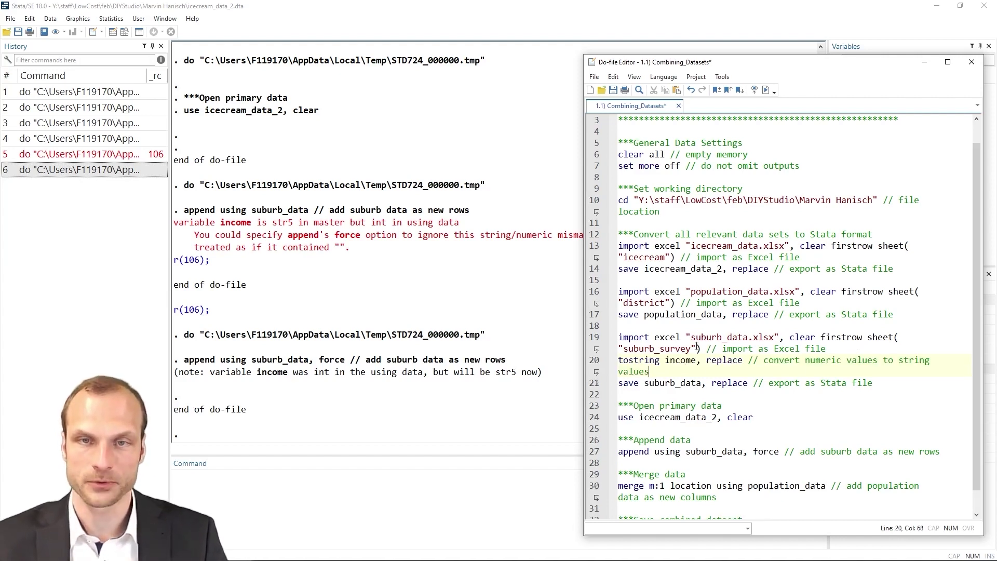
double_click(670, 360)
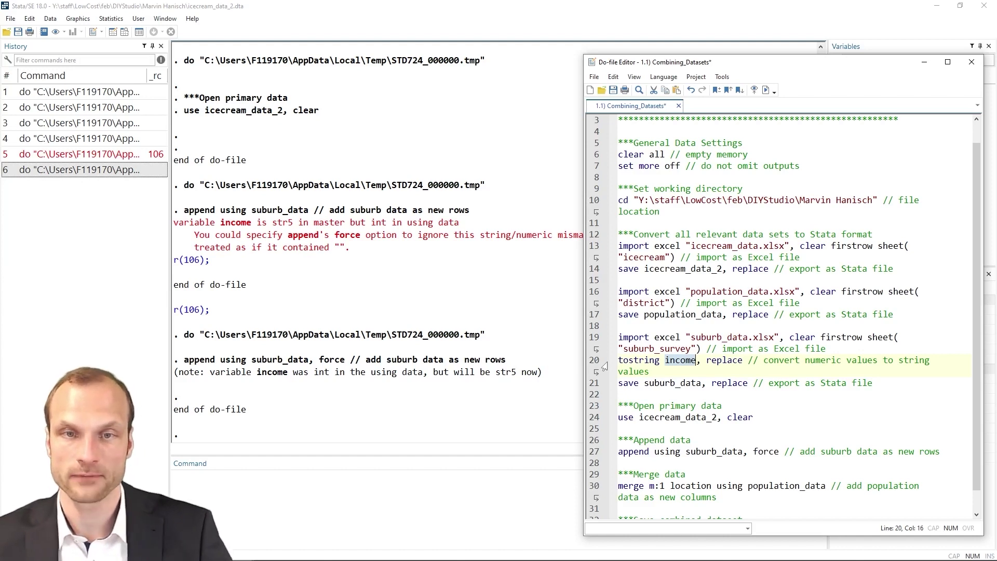
Run the suburb import, tostring and save suburb_data lines 19–21.
drag(595, 338, 603, 398)
drag(591, 337, 605, 384)
key(ctrl+d)
key(ctrl+d)
key(ctrl+d)
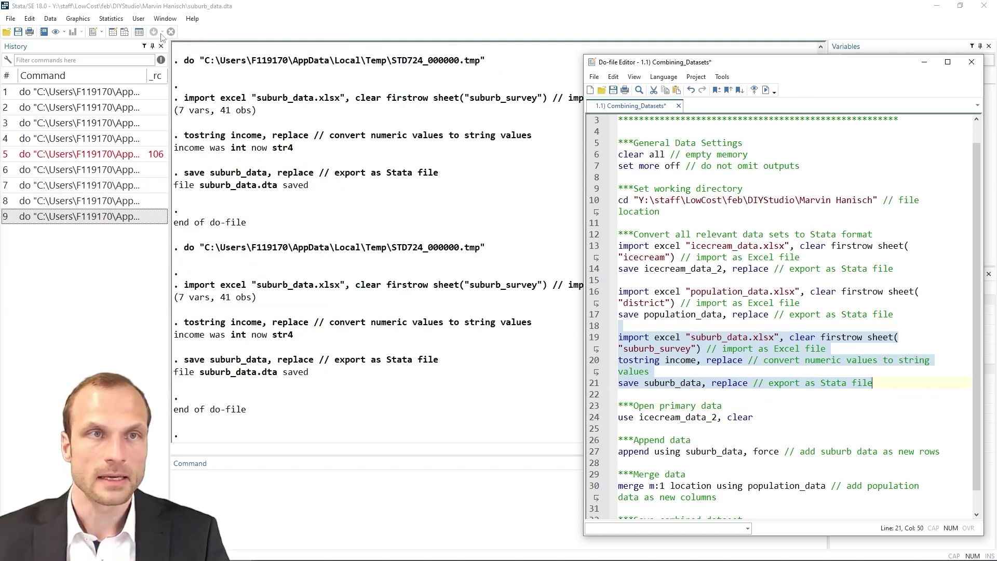
Browse the resaved suburb_data to inspect its text income values.
click(128, 32)
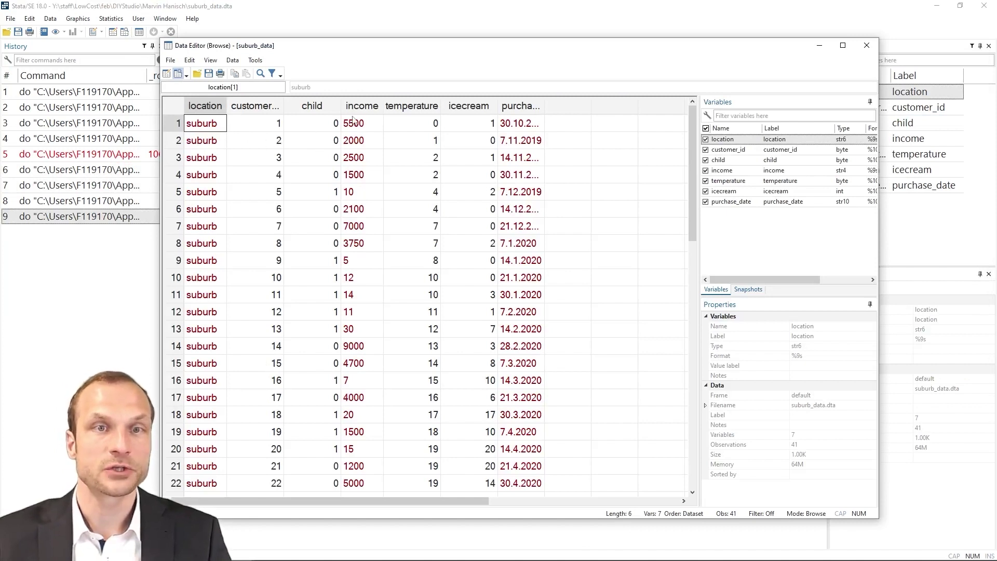
drag(353, 119, 366, 385)
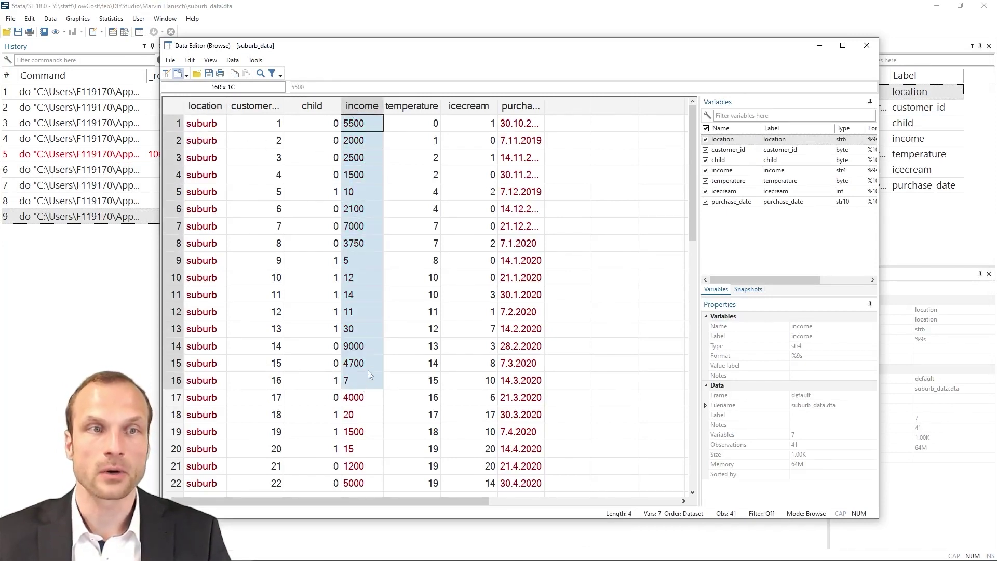
click(367, 369)
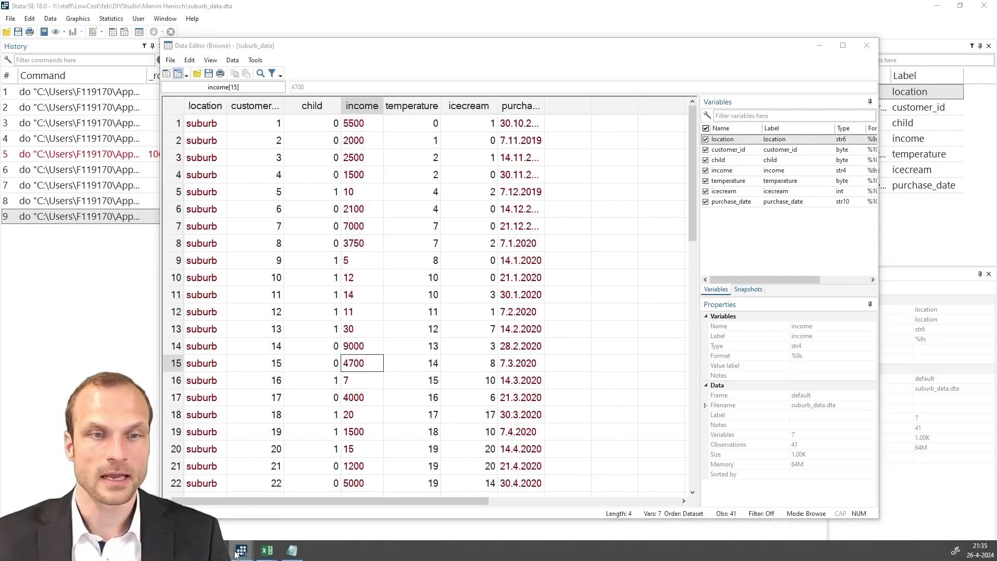
Run lines 23–24 to reload icecream_data_2 as the primary dataset.
mouse_move(241, 550)
click(254, 517)
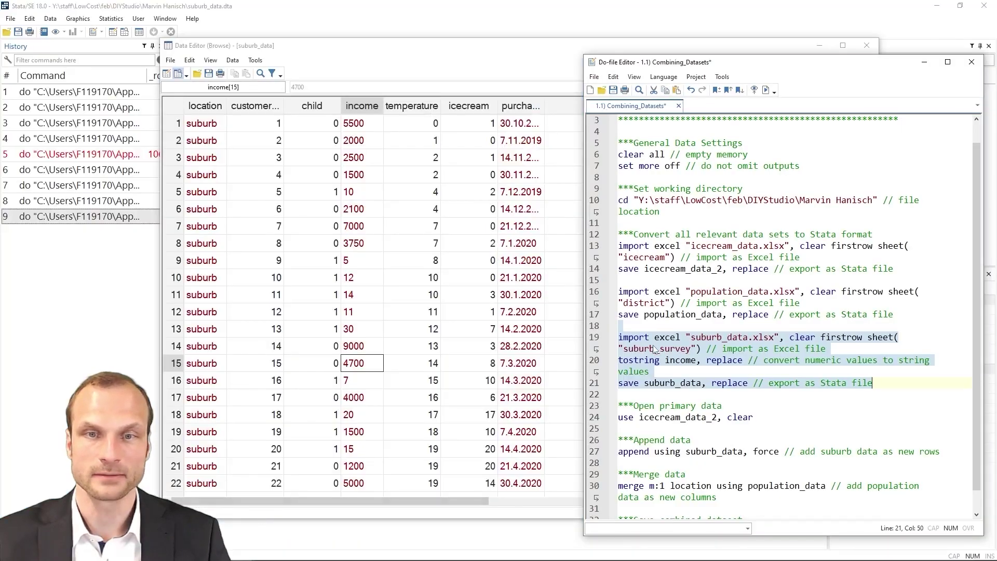
scroll(650, 347, down, 1)
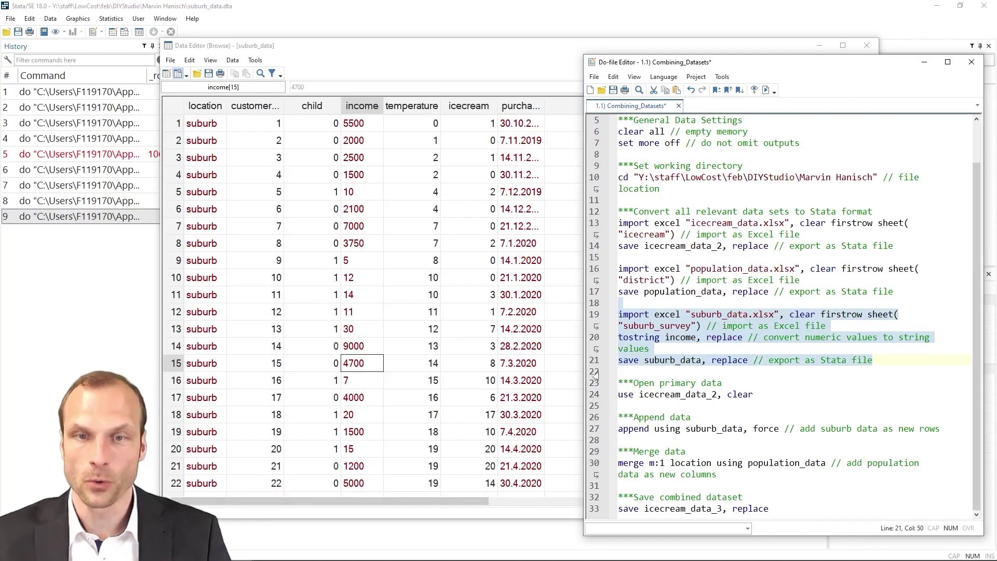
drag(594, 375, 595, 398)
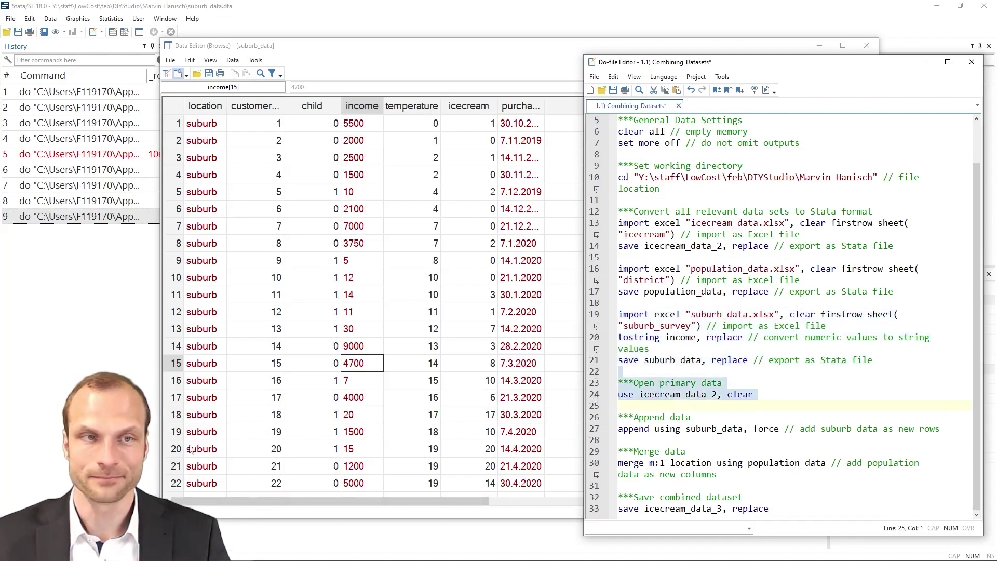
key(ctrl+d)
Run the append lines that still use the force option.
click(161, 444)
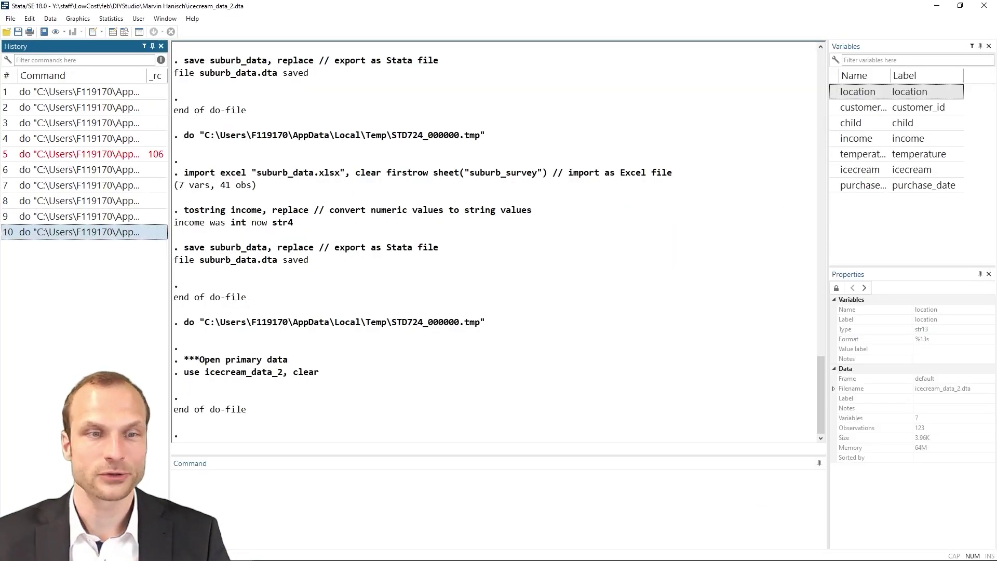
mouse_move(242, 555)
click(248, 501)
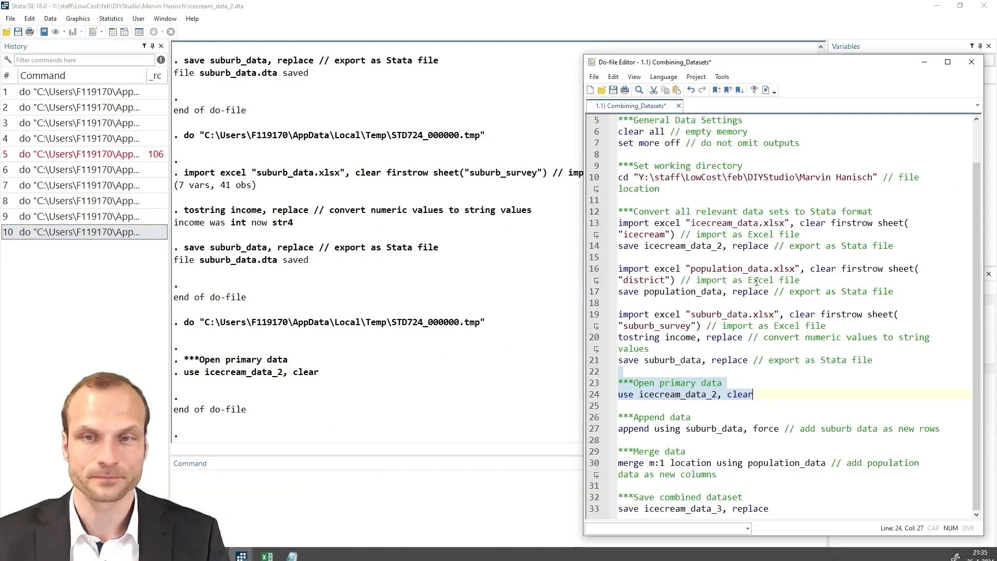
drag(592, 409, 600, 430)
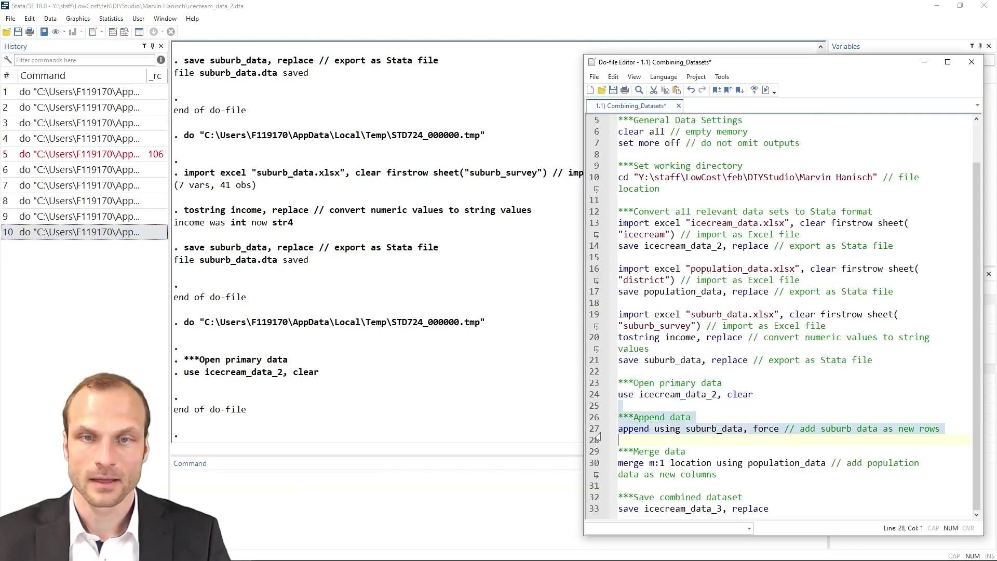
key(ctrl+d)
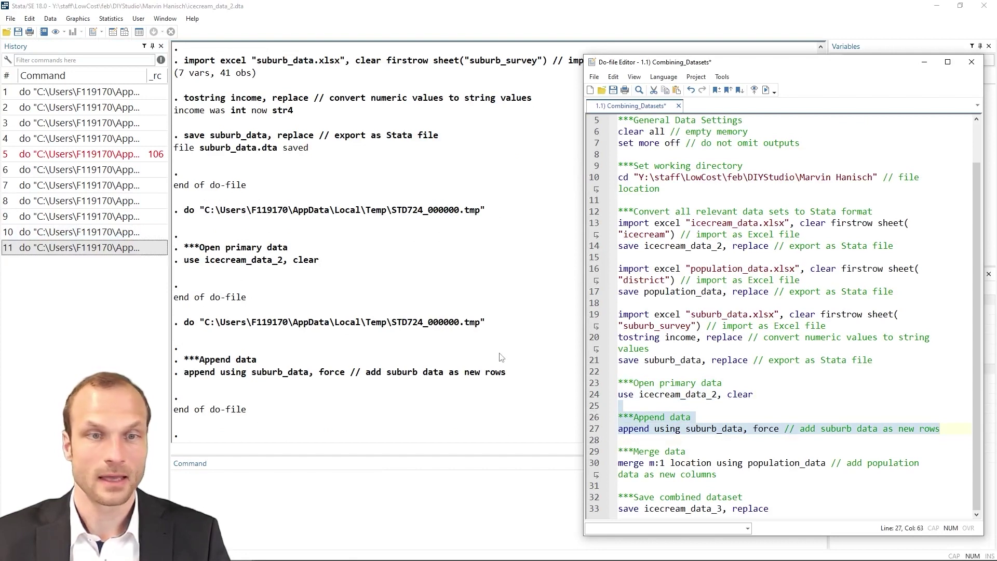
Delete ', force' from line 27 and rerun lines 22–27 to reload and append.
click(744, 430)
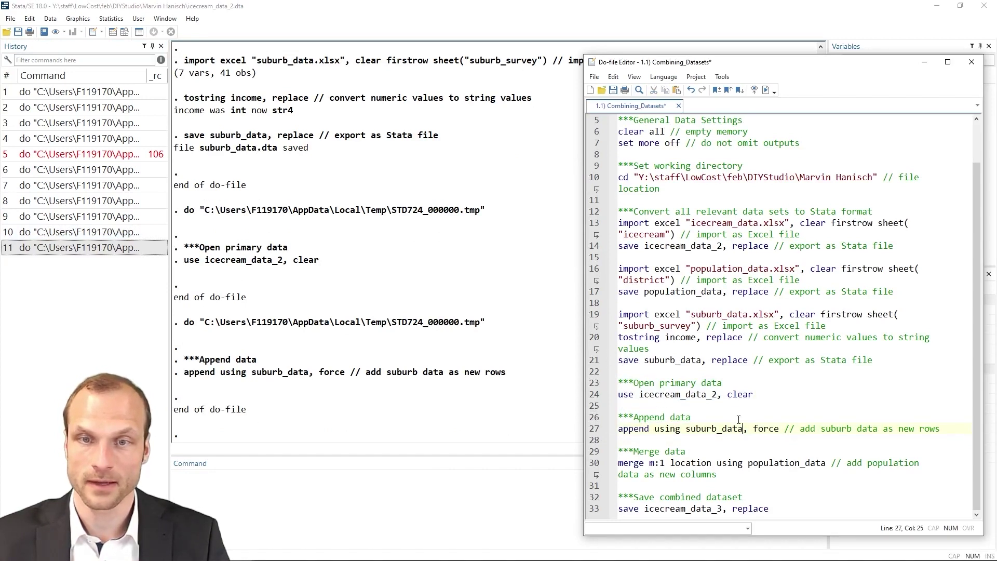
double_click(763, 429)
key(BackSpace)
key(BackSpace)
key(BackSpace)
drag(619, 371, 624, 440)
key(ctrl+d)
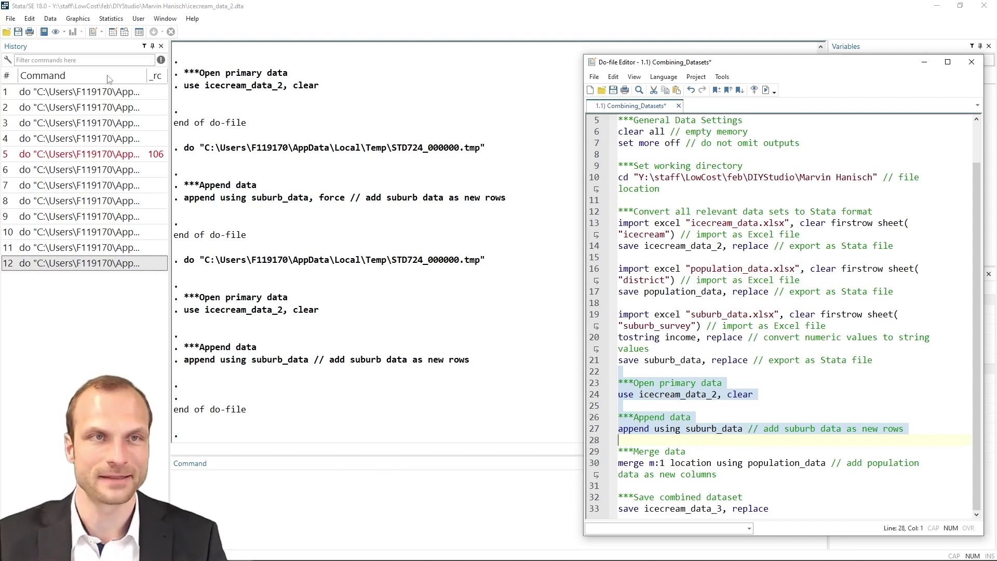
Browse the 164-observation data down to suburb rows from 124, with incomes like 2500 and 1500.
click(124, 35)
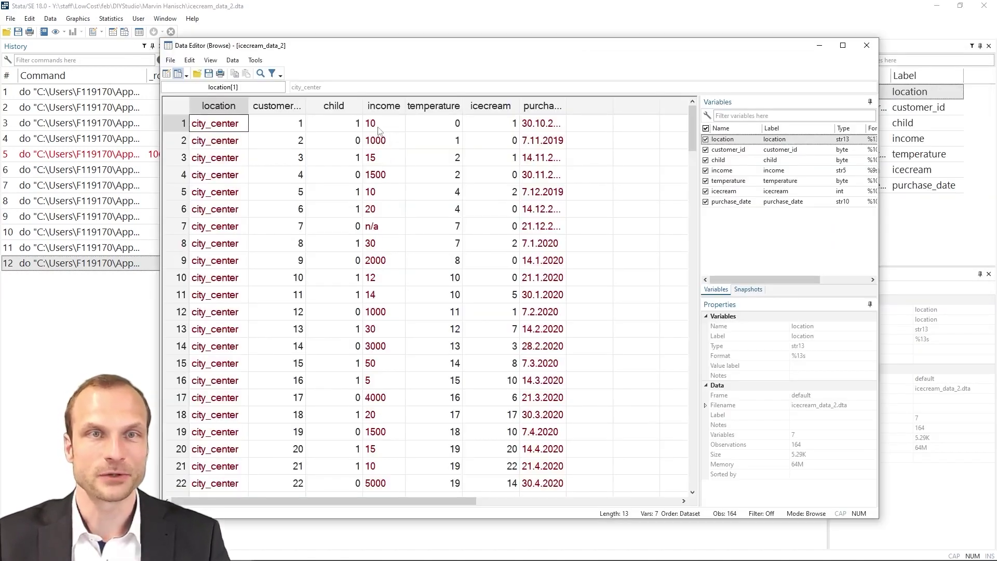
drag(381, 125, 378, 398)
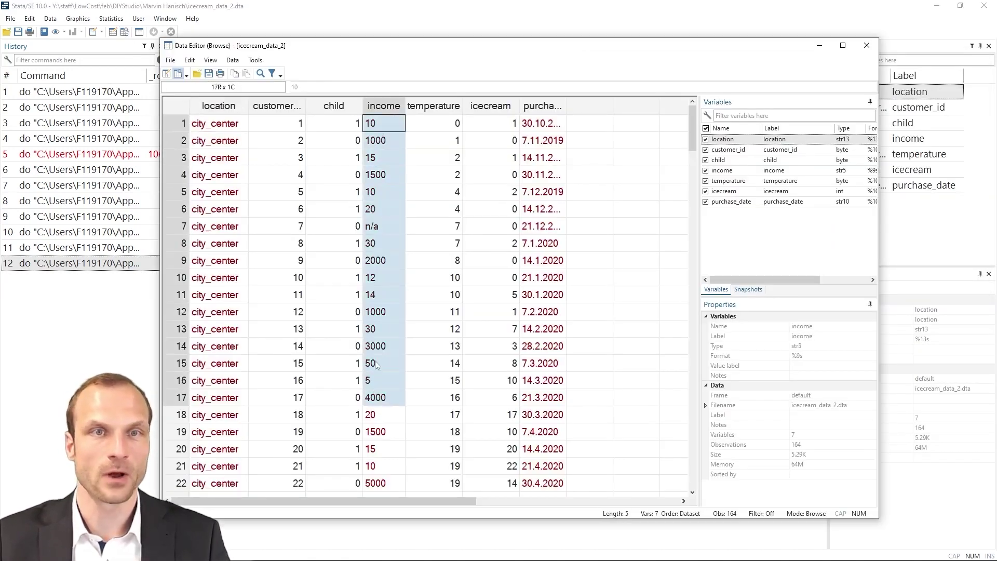
scroll(378, 365, down, 17)
scroll(377, 365, down, 20)
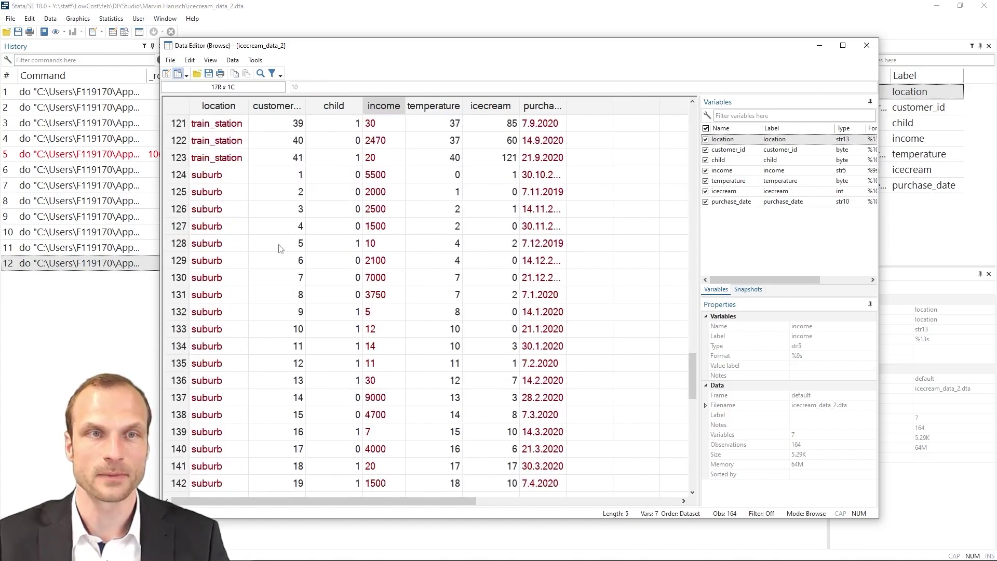
drag(211, 177, 541, 445)
click(371, 212)
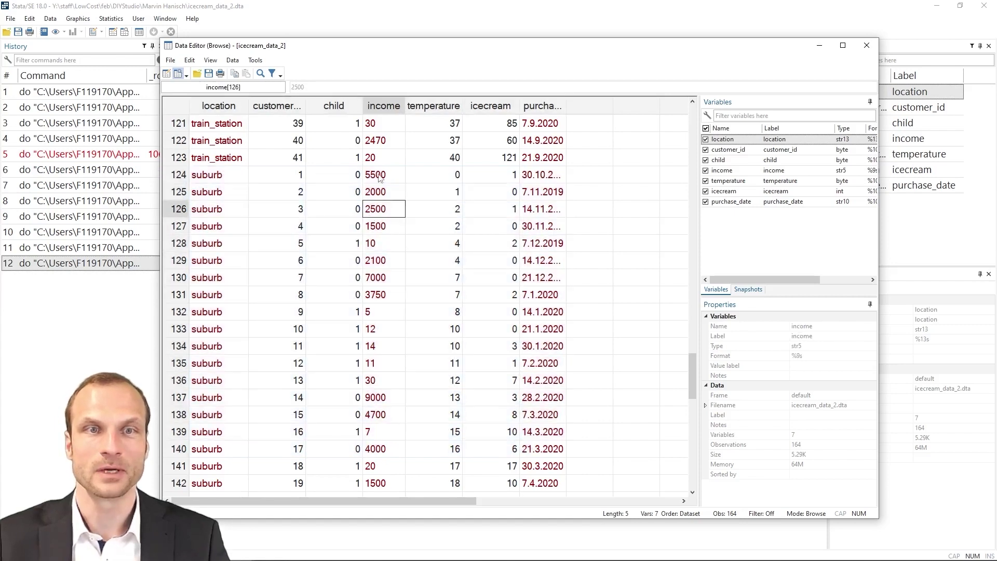
drag(379, 177, 383, 317)
scroll(383, 326, down, 3)
click(383, 326)
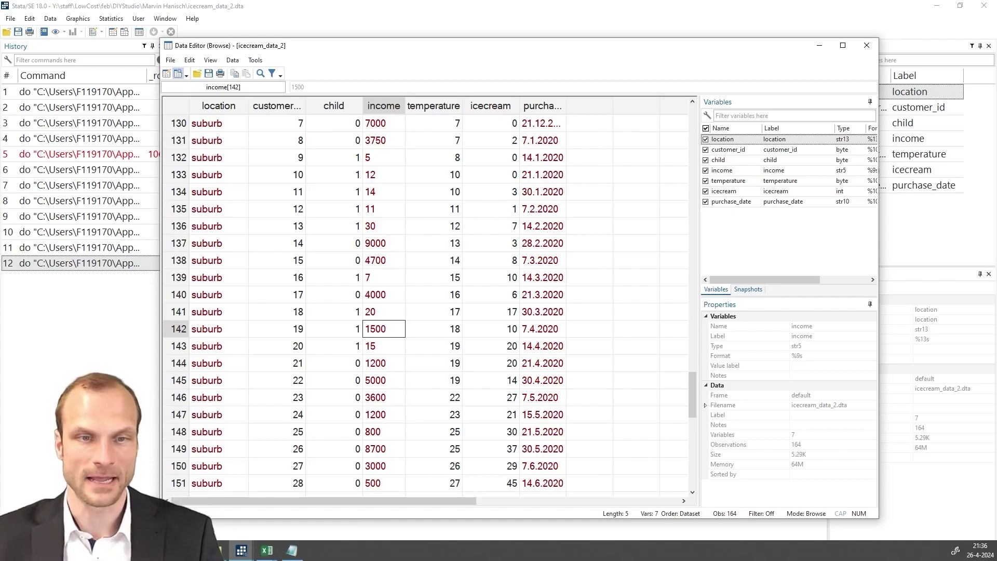
Return to the Do-file Editor, clear the selection and review the code down to the merge line.
mouse_move(241, 550)
click(256, 515)
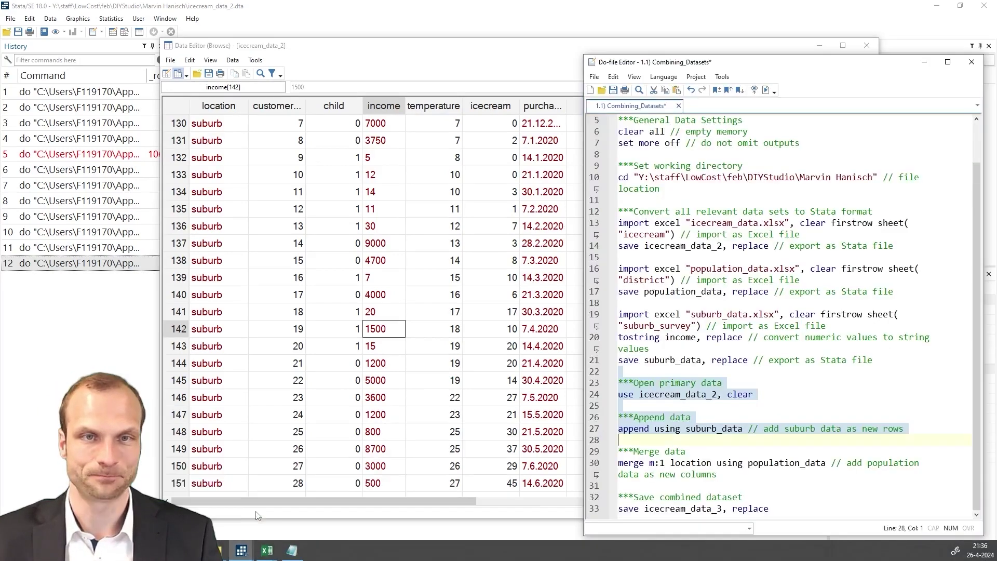
click(634, 436)
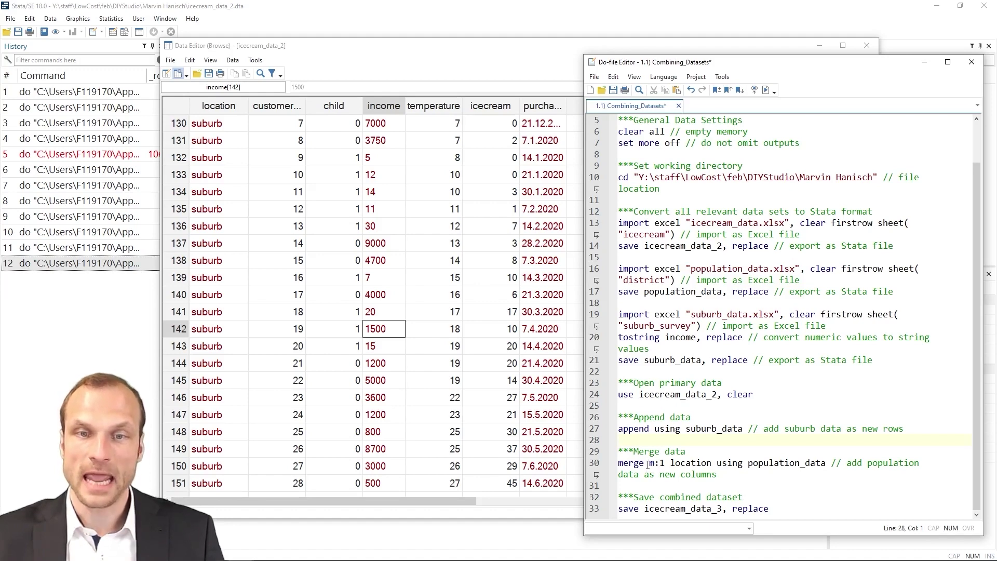
click(670, 463)
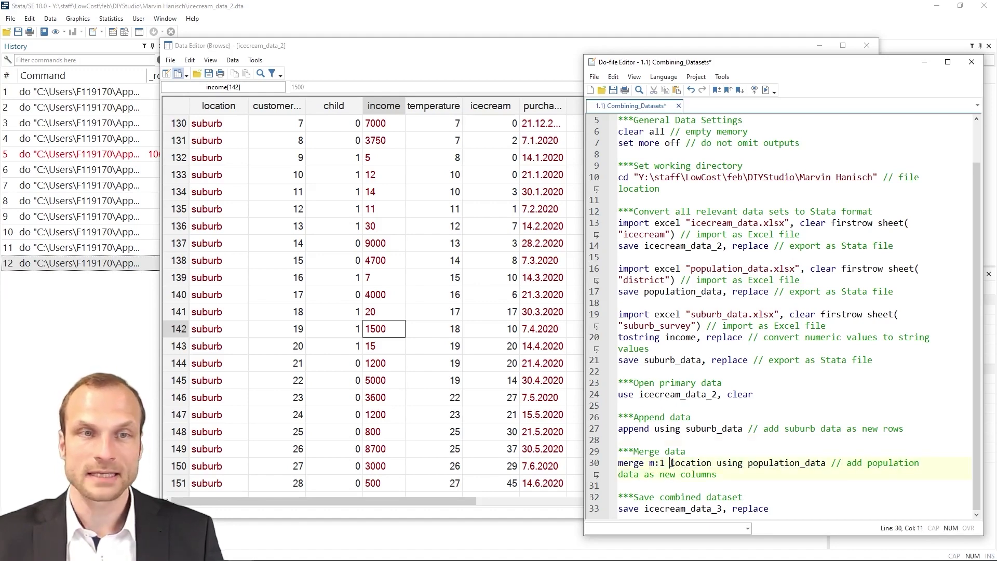
scroll(207, 230, up, 20)
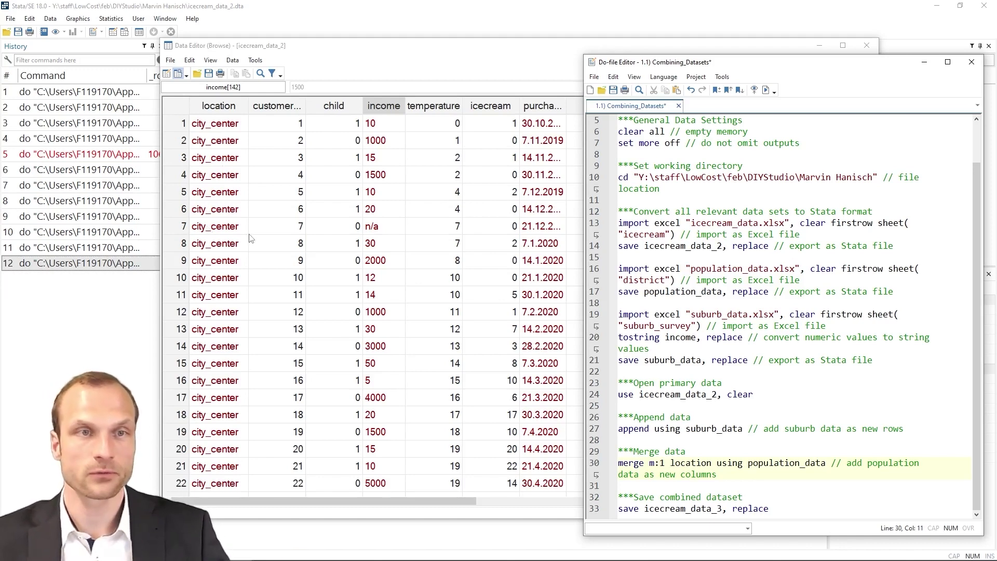
scroll(232, 284, down, 2)
scroll(232, 284, down, 20)
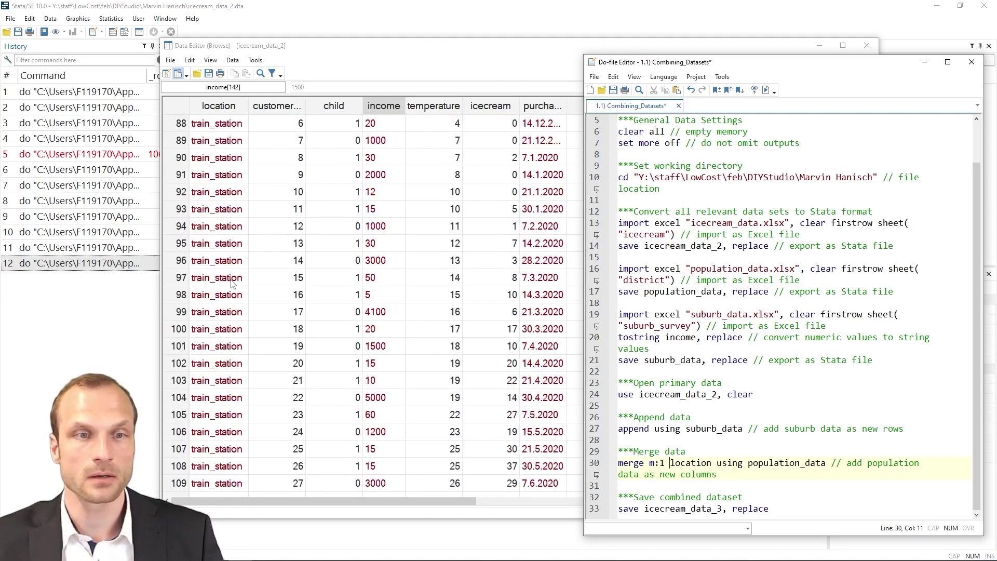
scroll(232, 284, down, 6)
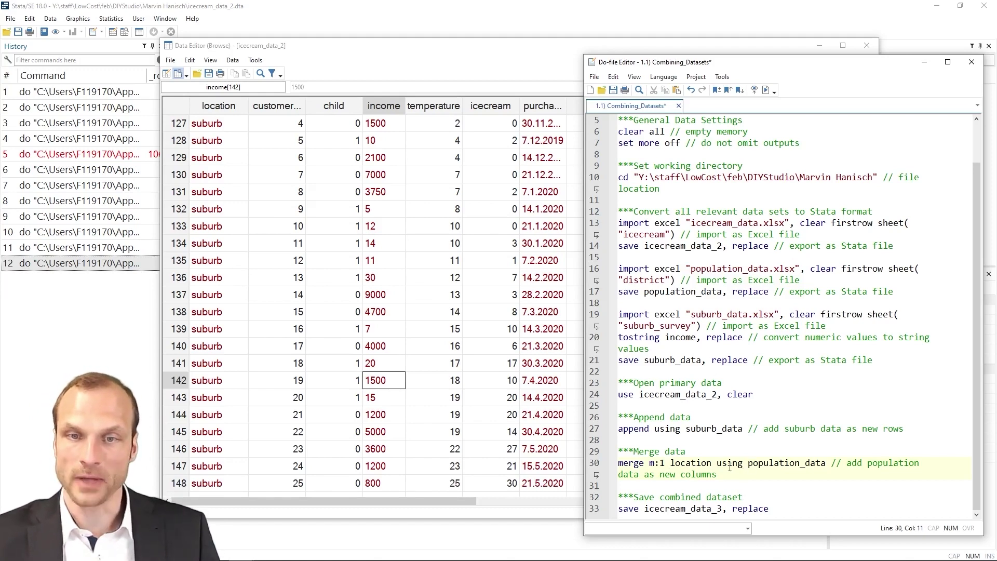
Point out 'using population_data' in the merge line and select the whole merge line.
double_click(758, 463)
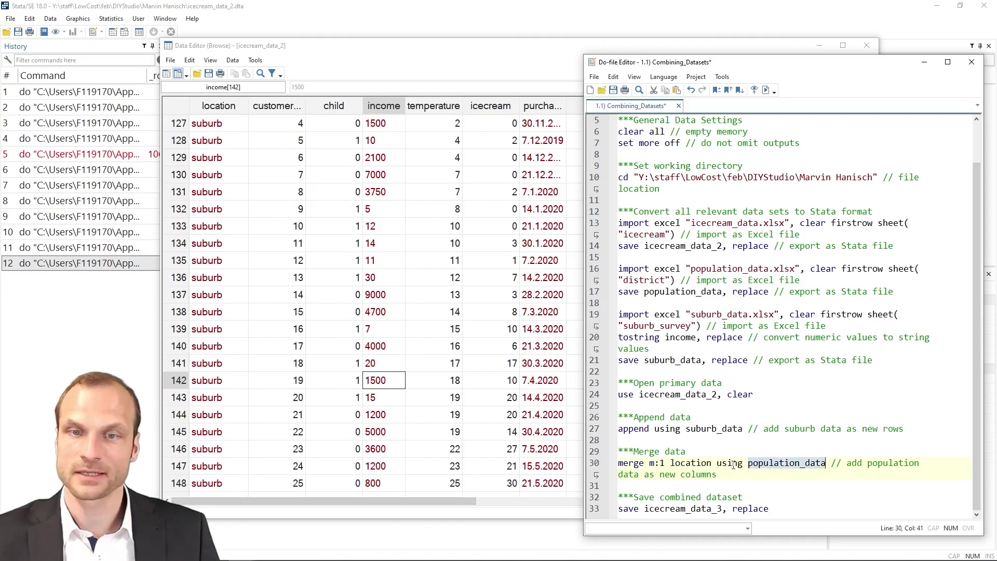
double_click(733, 462)
double_click(774, 463)
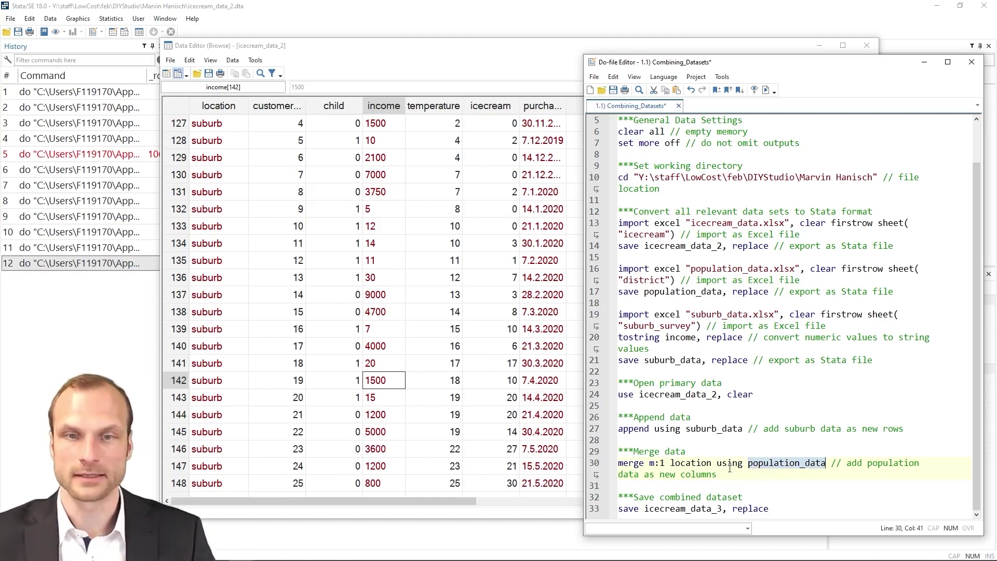
click(597, 468)
Run the selected merge m:1 location line, which fails with r(111), variable location not found.
click(223, 524)
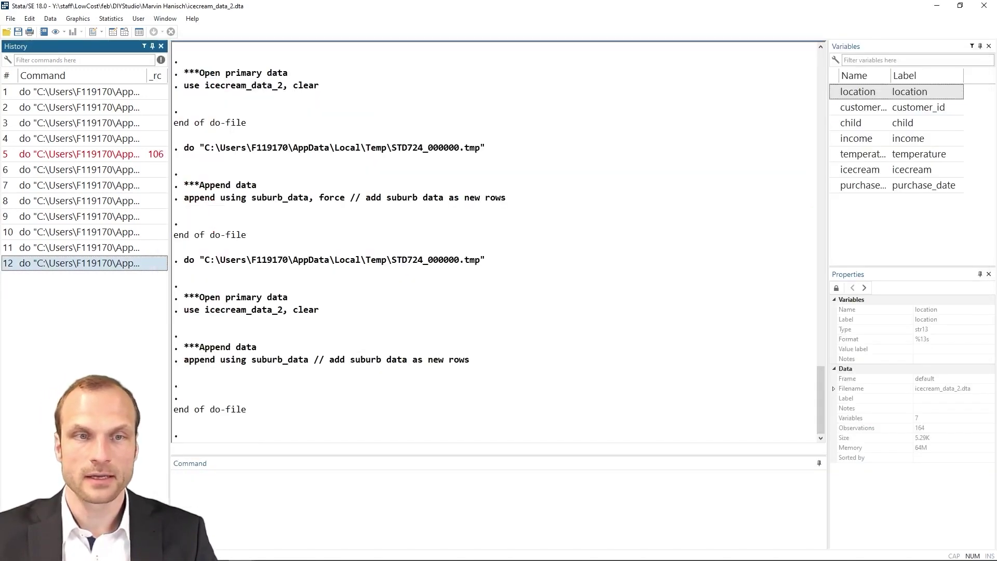
mouse_move(244, 552)
click(248, 507)
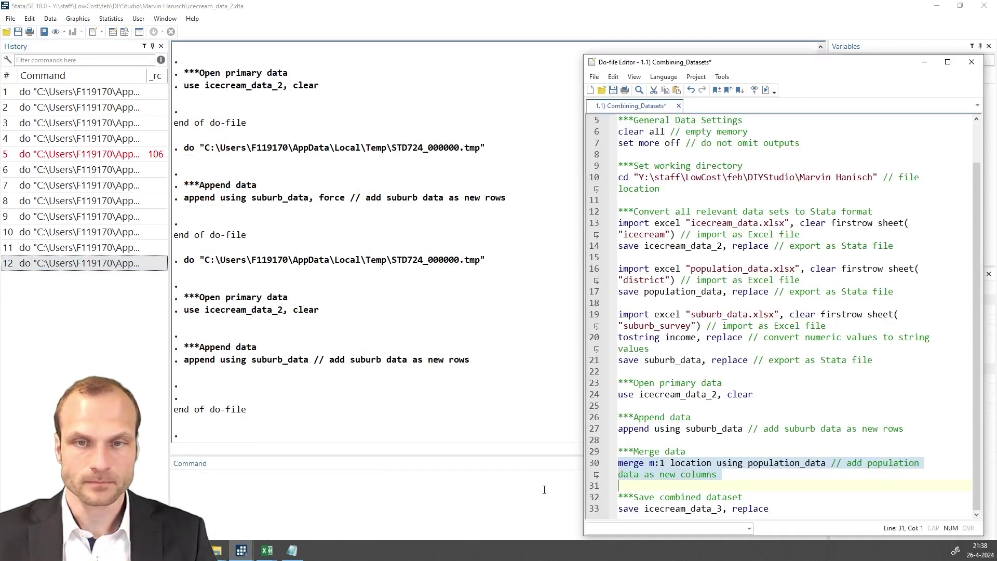
key(ctrl+d)
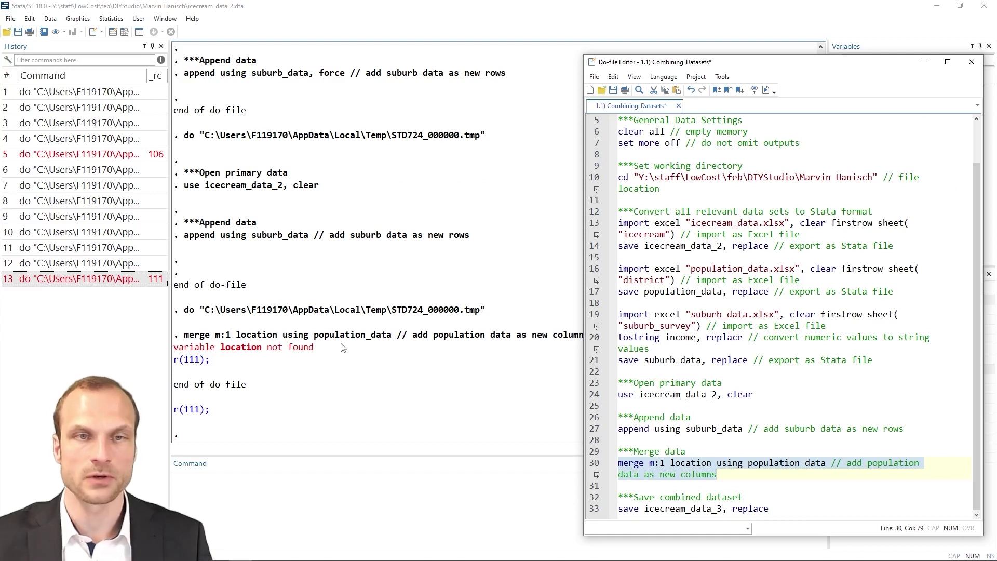
Bring up the icecream_data Excel workbook, keyed by location.
mouse_move(332, 558)
mouse_move(267, 551)
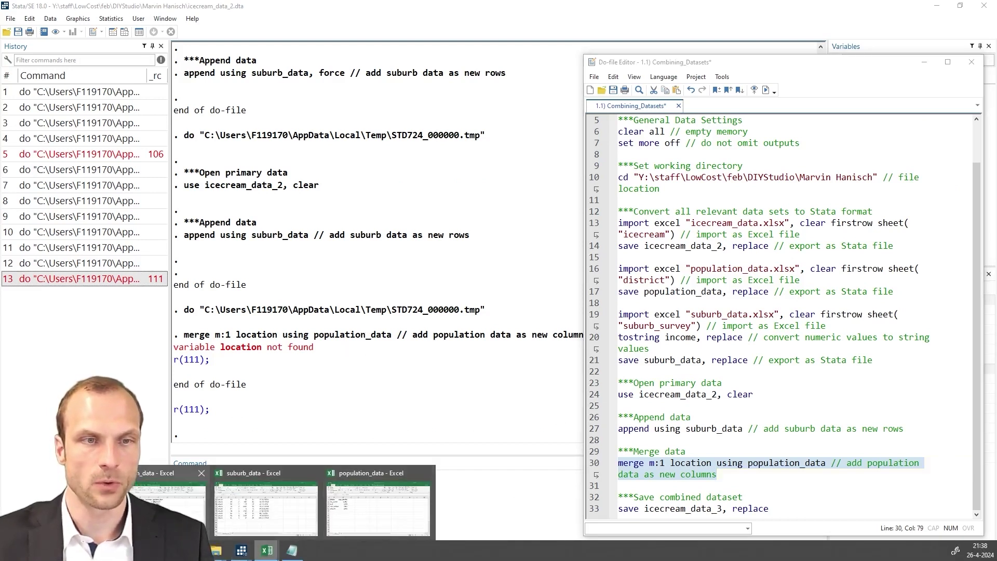
click(171, 501)
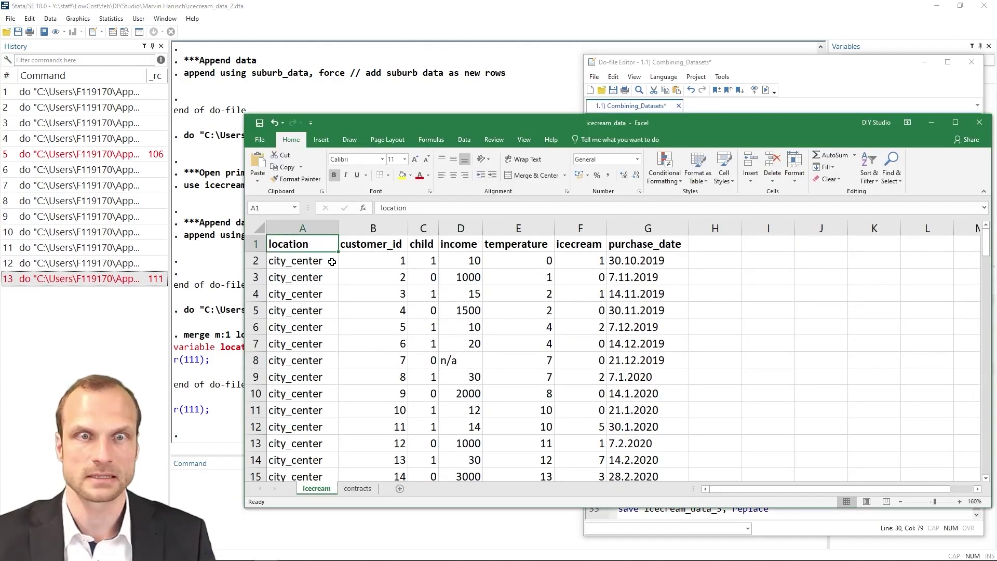
View population_data's district key column, then return to the do-file's population import line.
mouse_move(264, 559)
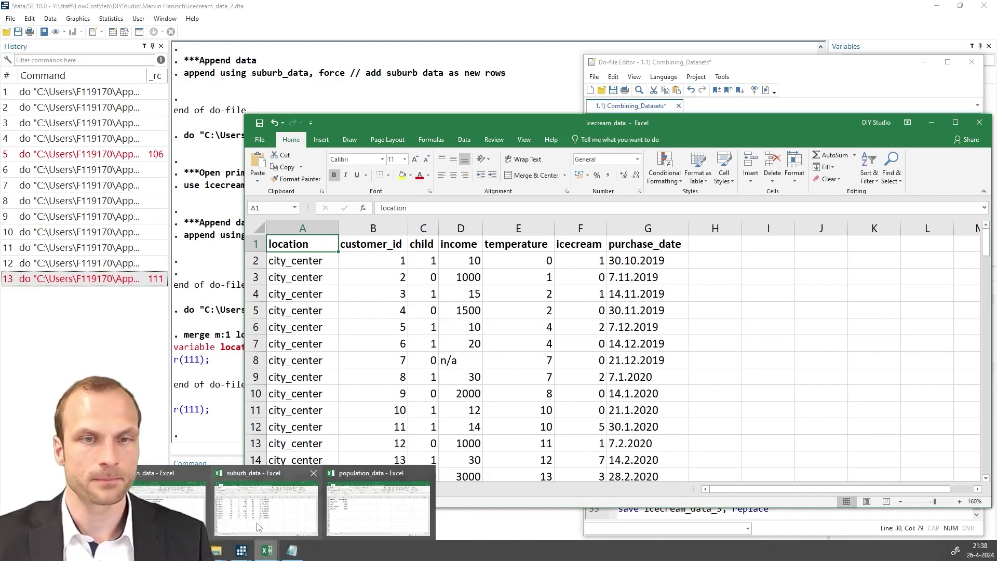
click(368, 522)
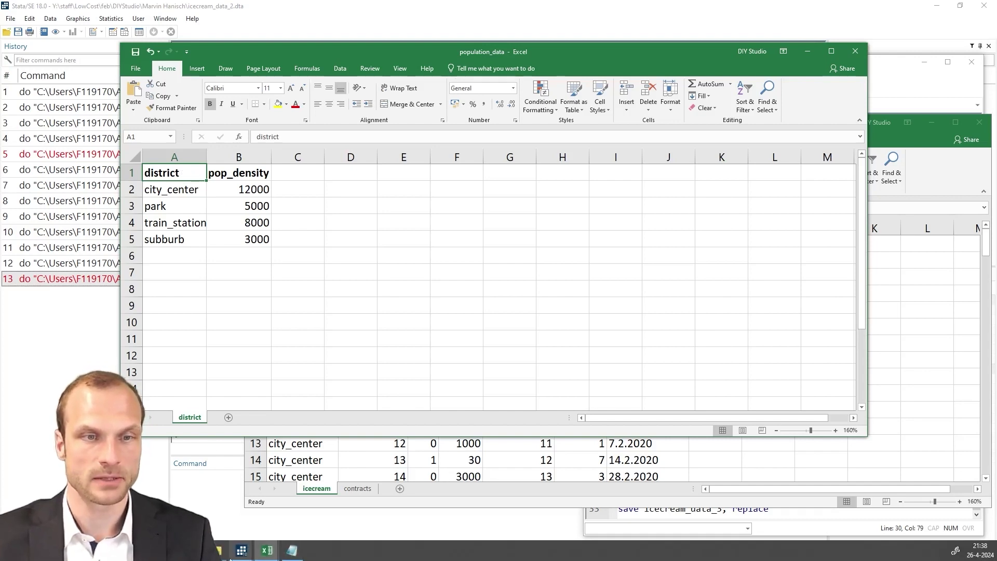
click(242, 550)
click(329, 521)
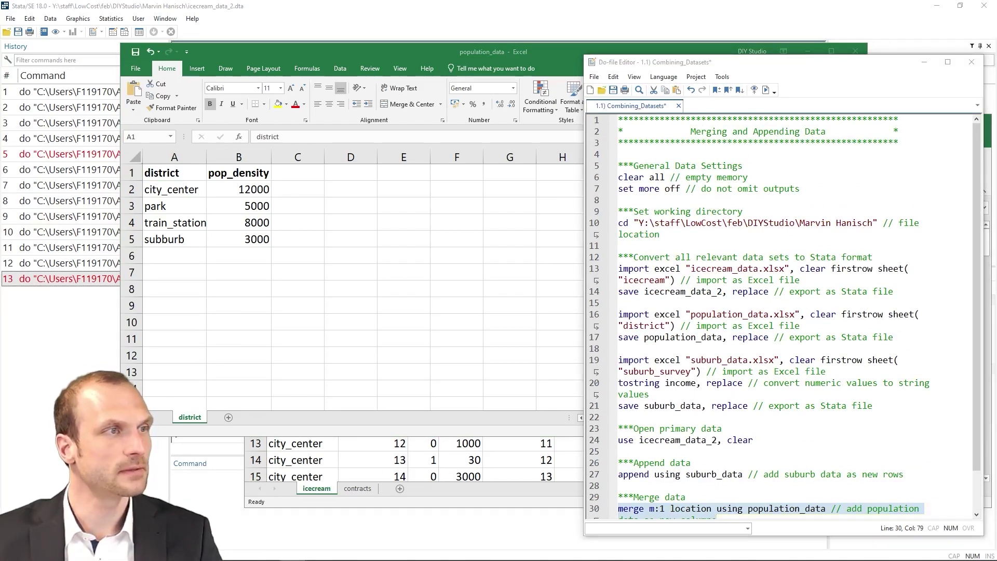
click(645, 325)
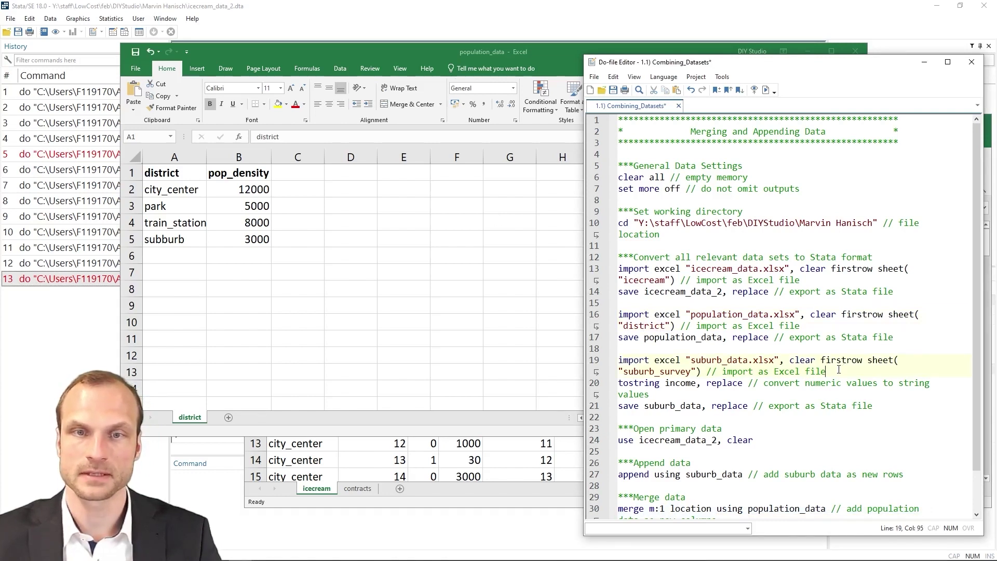
Add a 'rename district location' line below the population import line.
click(831, 325)
key(Return)
key(ctrl+v)
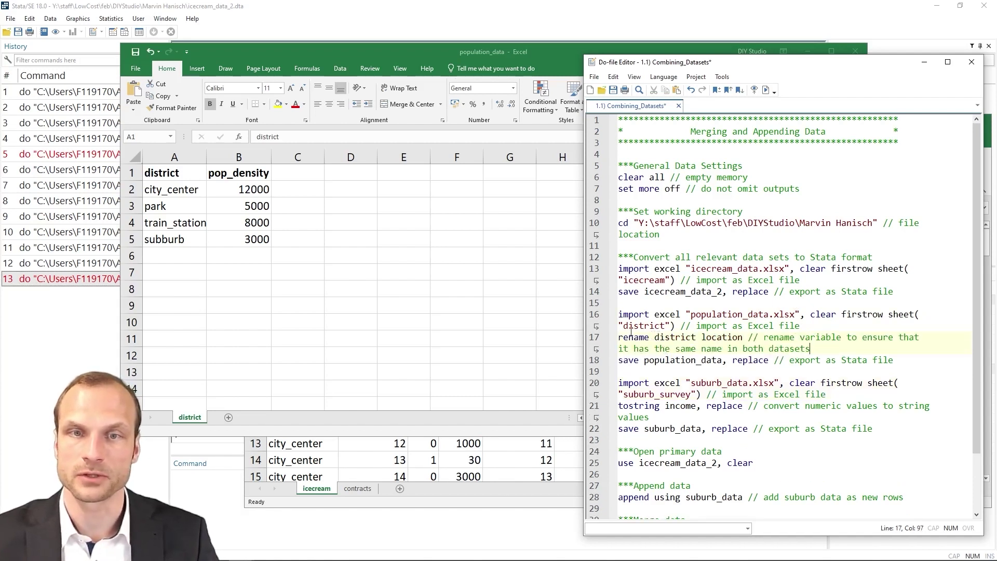
Run the population import, rename and save lines to resave population_data.dta.
drag(591, 312, 606, 377)
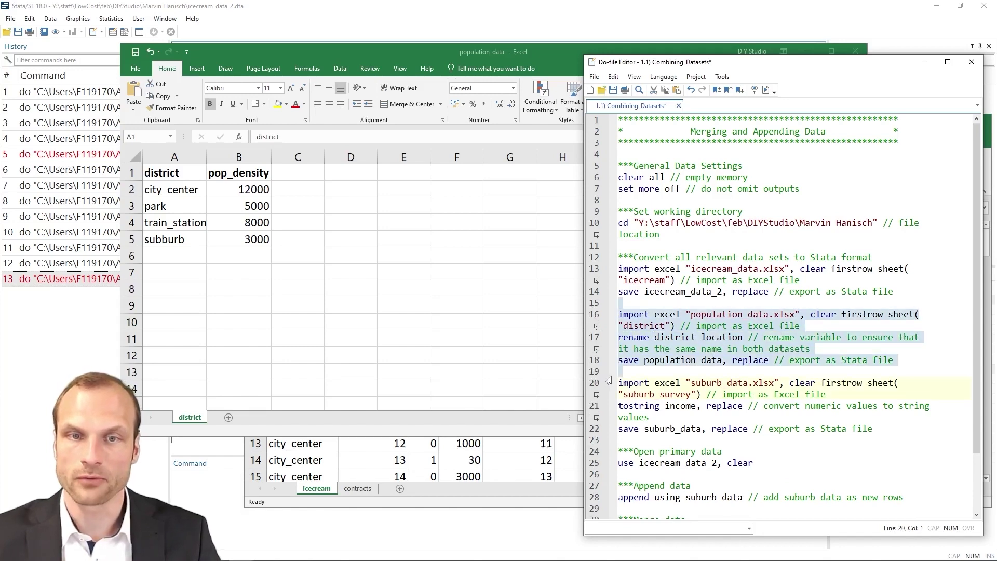
click(231, 431)
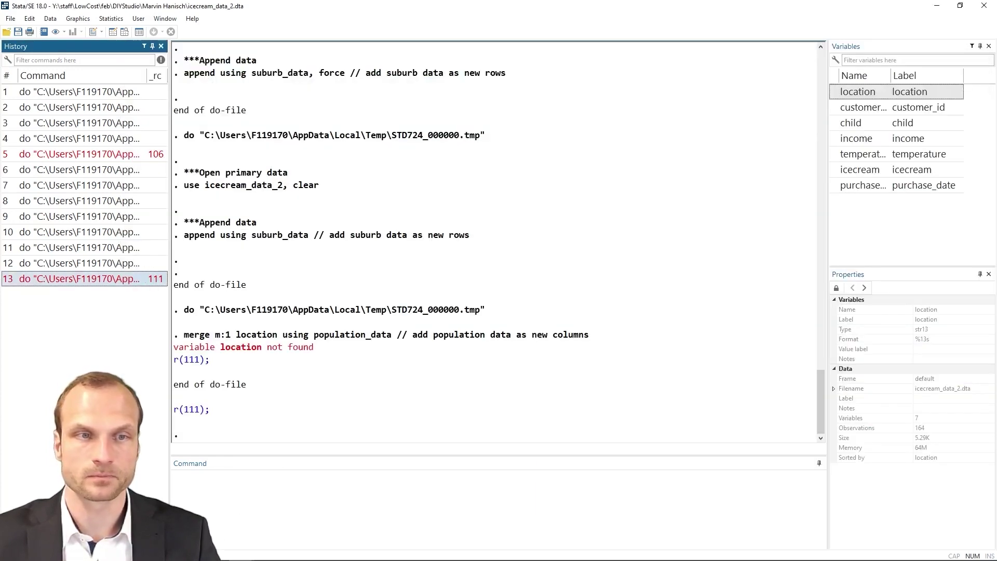
click(242, 551)
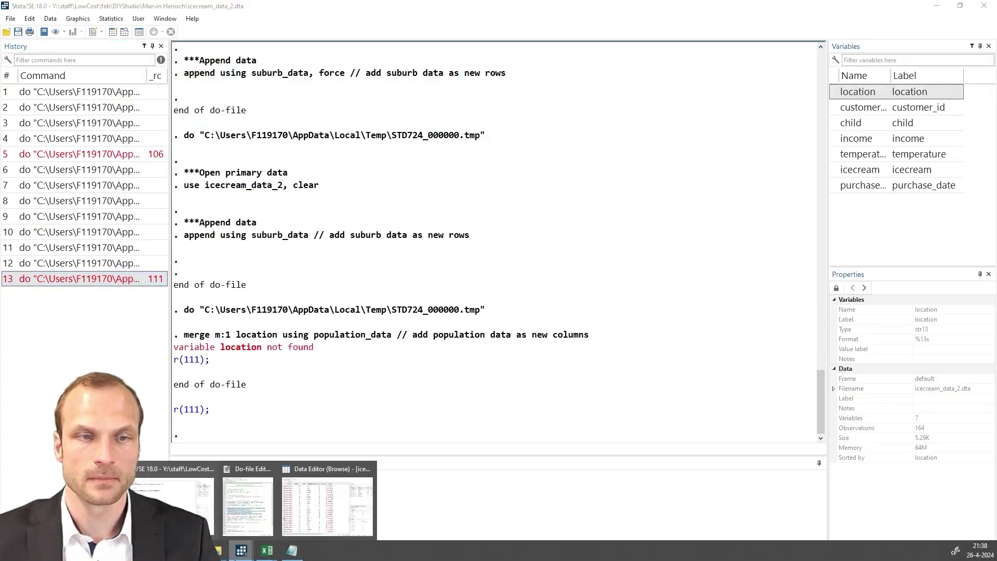
click(248, 503)
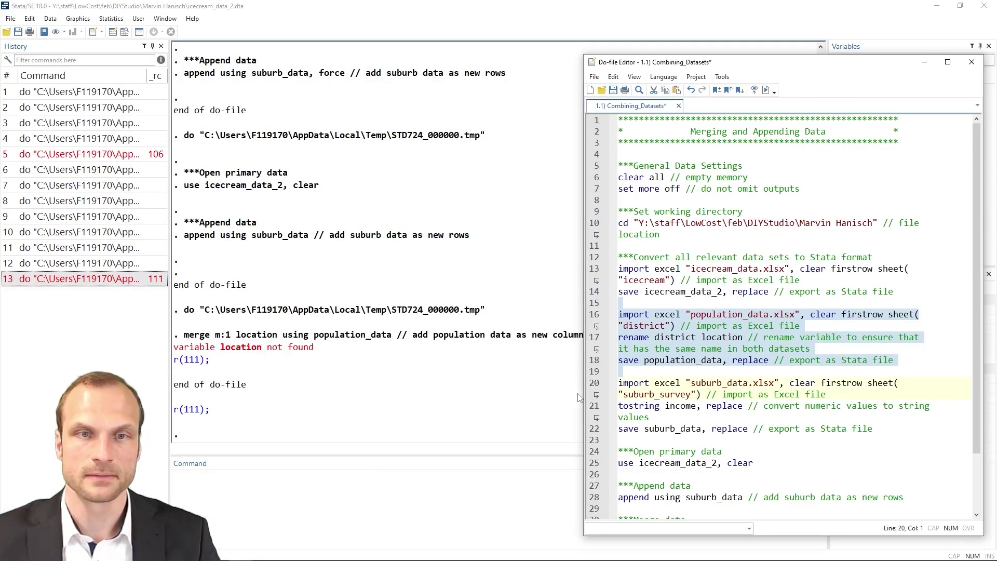
key(ctrl+d)
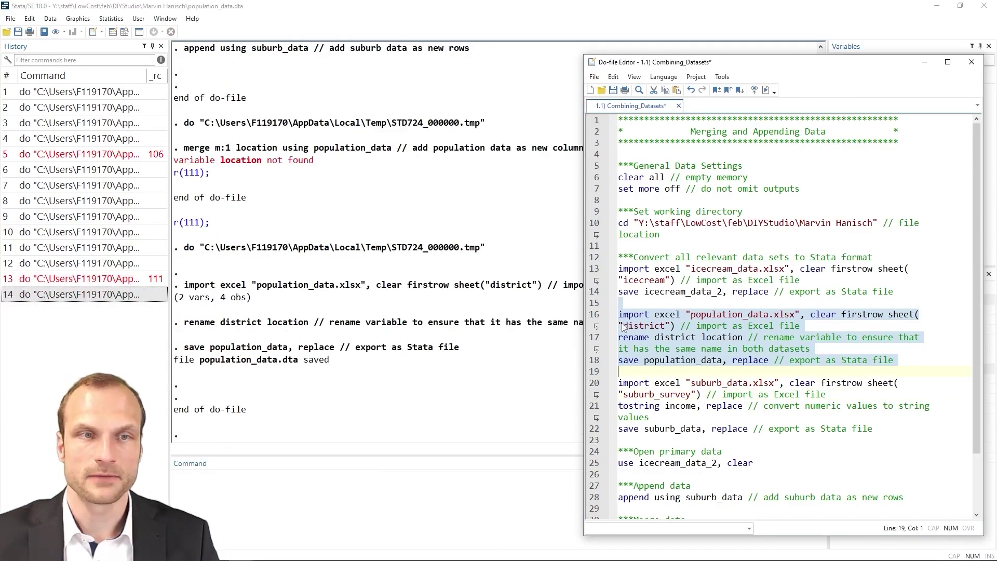
Run the open, append and merge lines, giving 123 matched and 42 unmatched observations.
scroll(622, 325, down, 2)
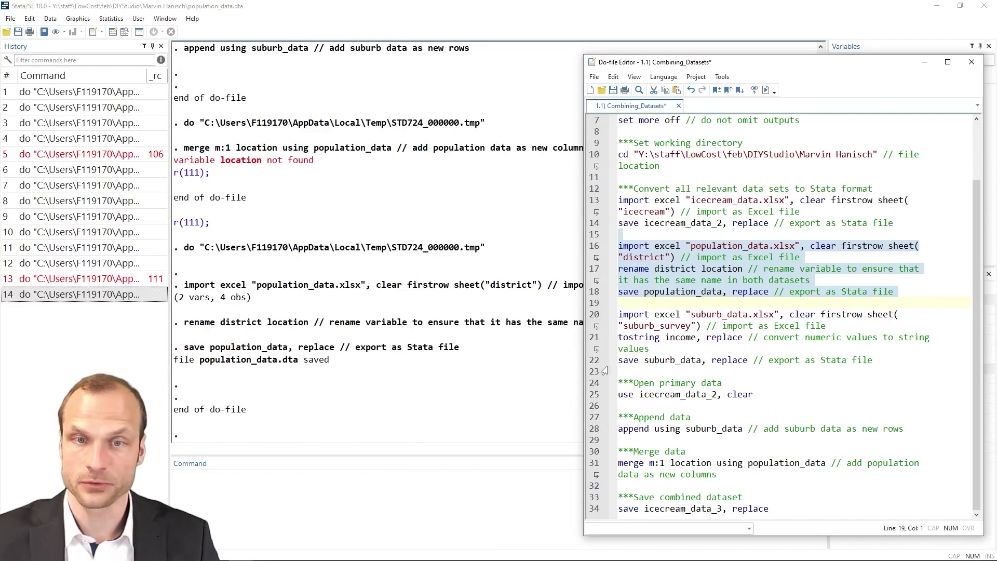
drag(603, 372, 600, 411)
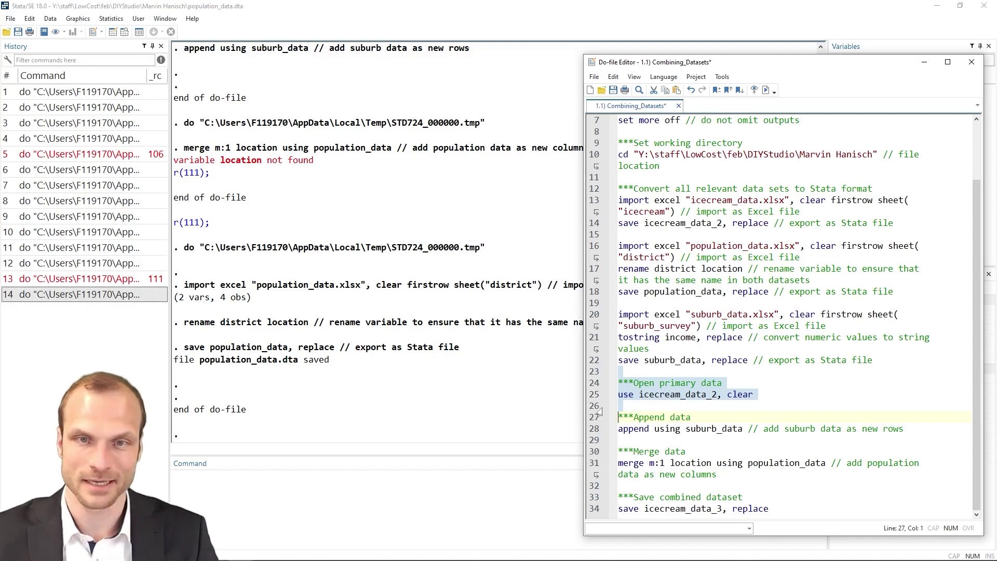
drag(600, 411, 597, 475)
key(ctrl+d)
key(ctrl+d)
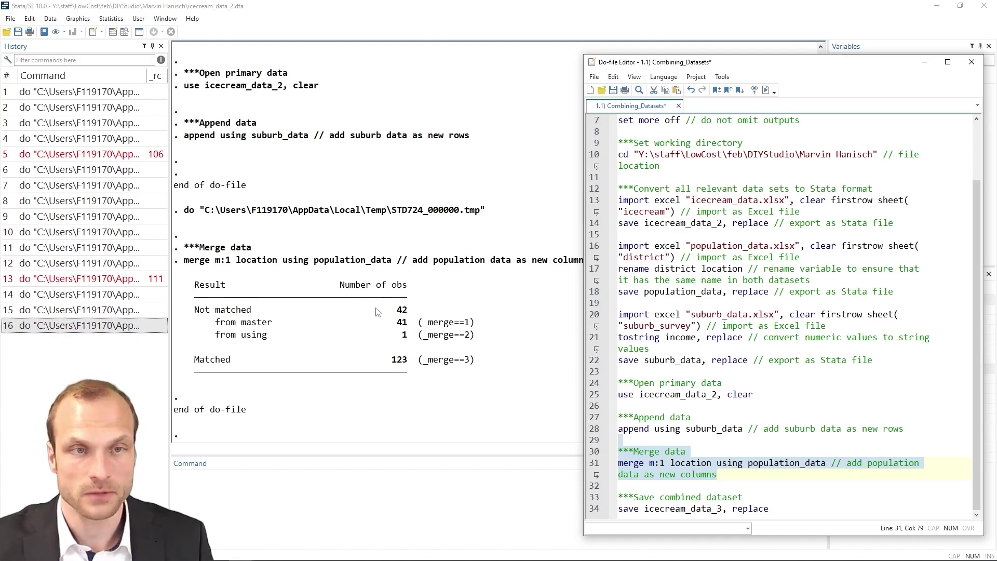
Browse the merged data, checking Matched results and missing pop_density values in rows 83–97.
click(126, 32)
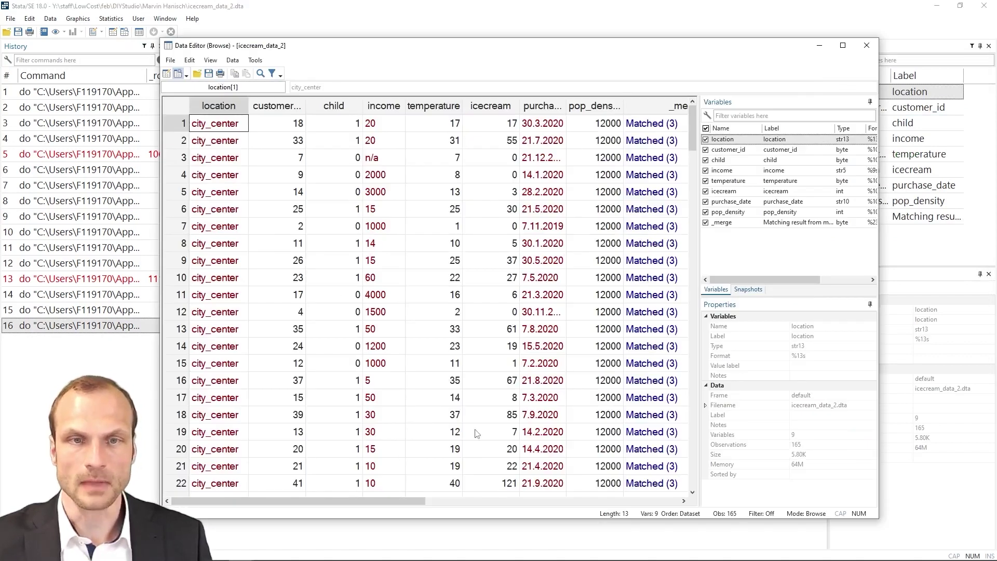
drag(408, 501, 427, 501)
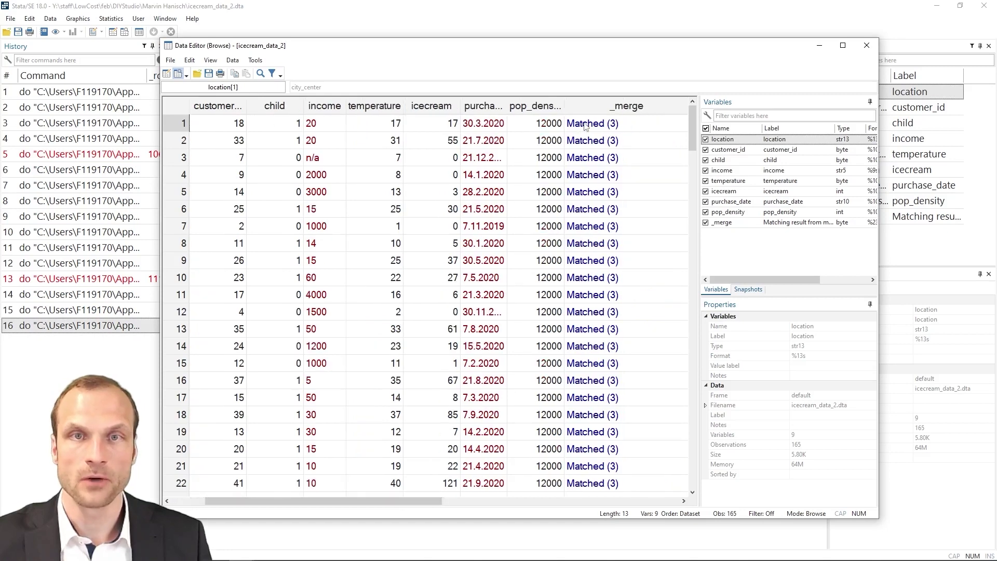
drag(596, 123, 601, 232)
click(601, 277)
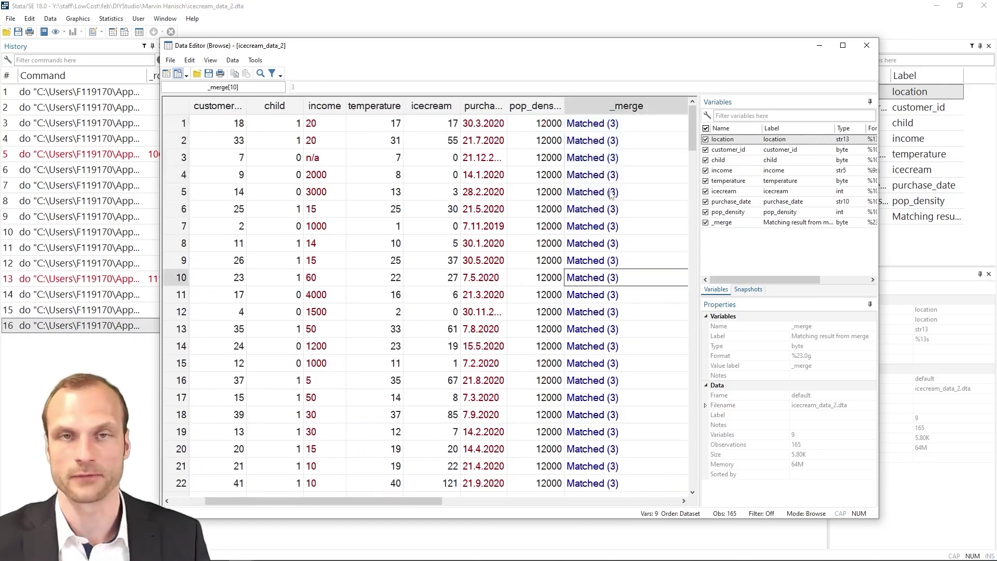
drag(693, 126, 679, 291)
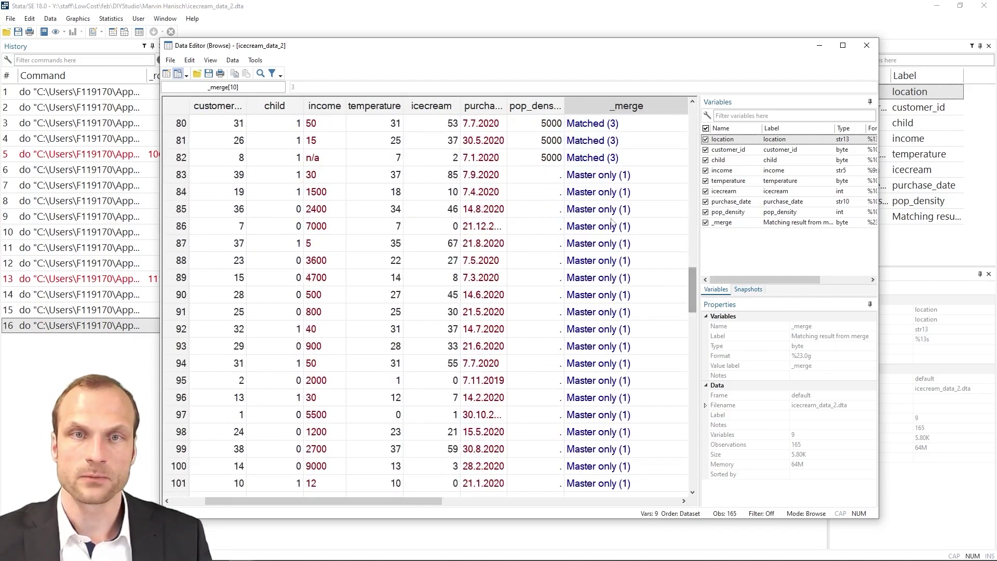
drag(550, 177, 528, 415)
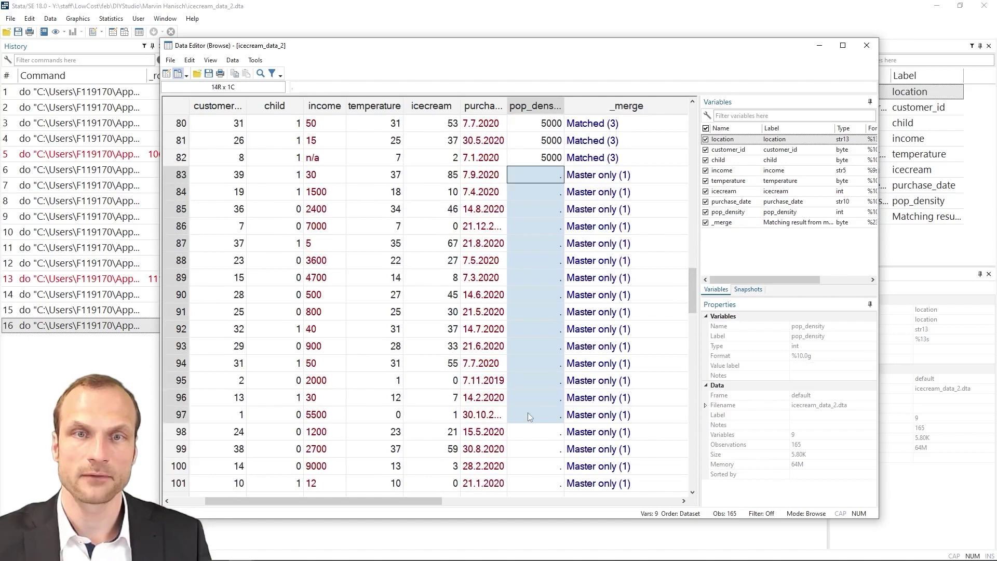
click(531, 363)
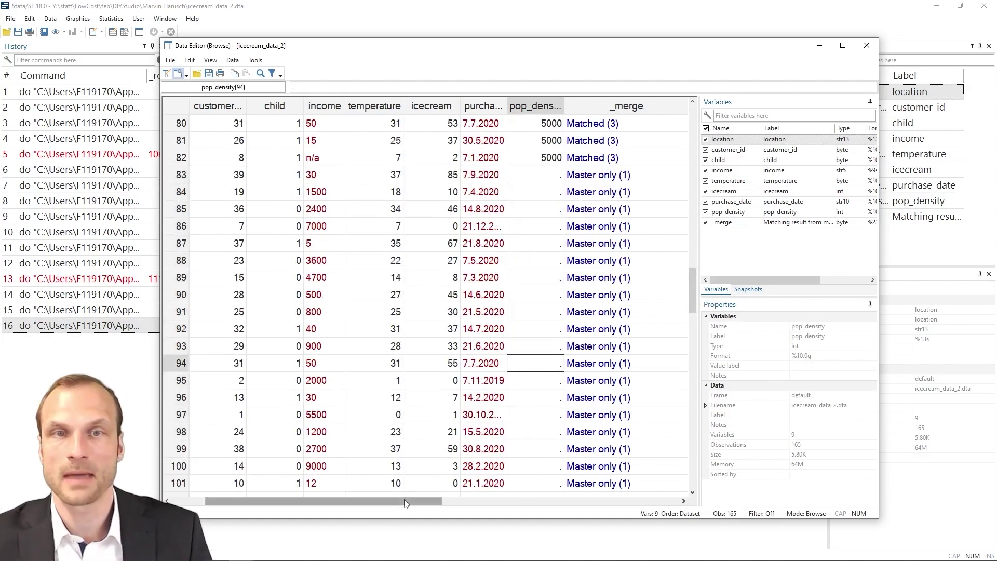
Inspect the Using only row 165, misspelled subburb and suburb rows 101–102, then close the Data Editor.
drag(404, 499, 449, 488)
drag(693, 285, 681, 435)
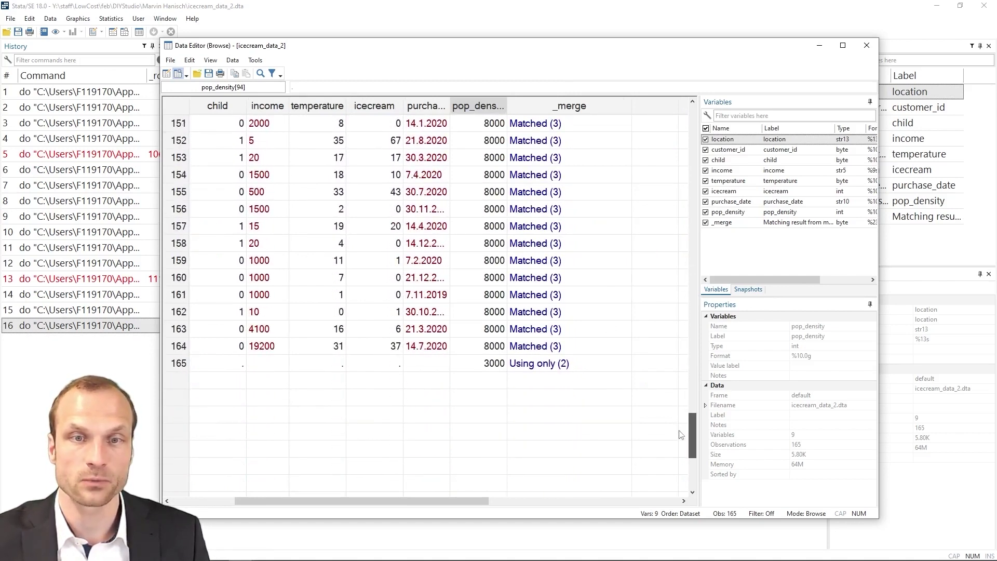
click(553, 366)
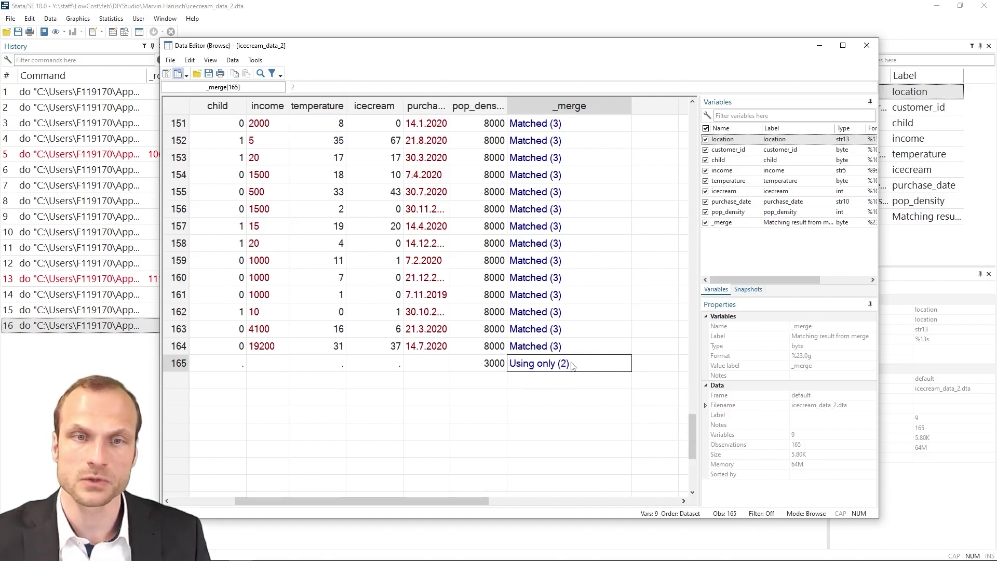
drag(375, 500, 312, 516)
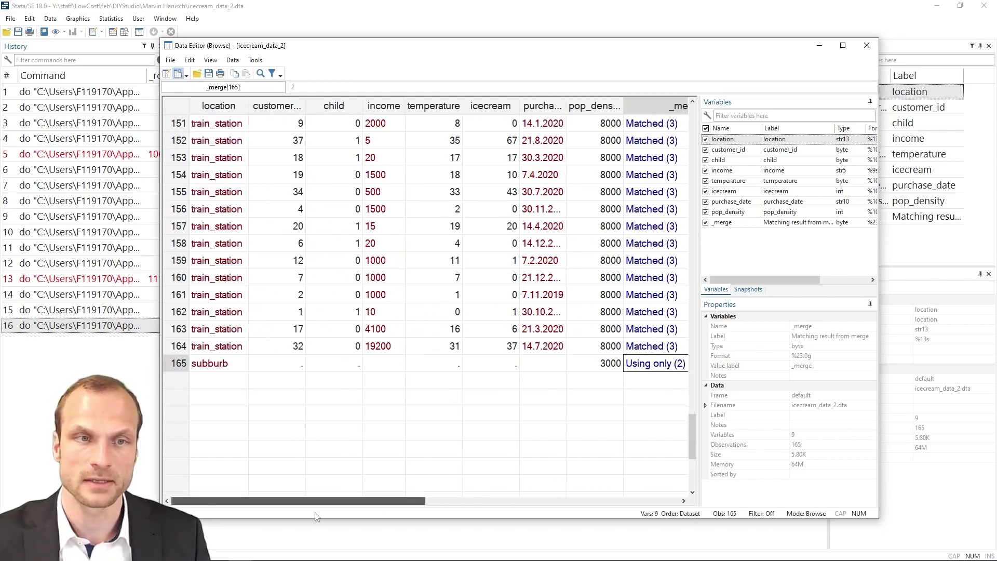
click(213, 366)
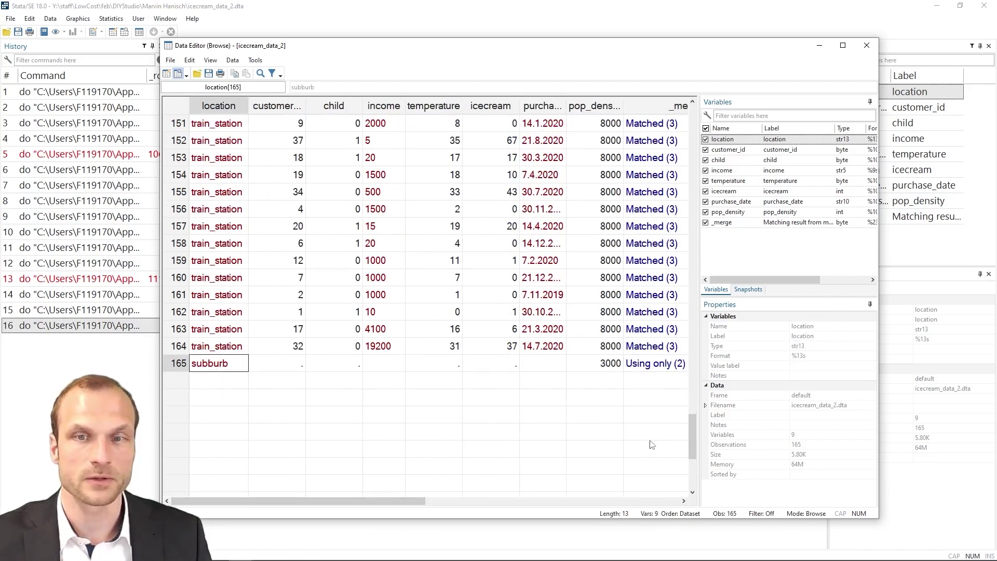
drag(691, 437, 732, 331)
click(227, 179)
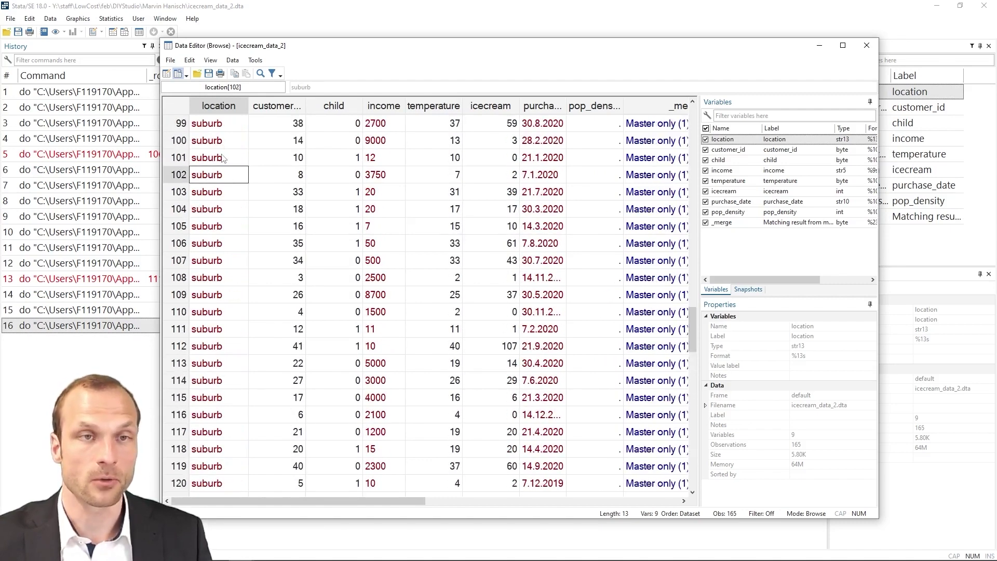
click(222, 158)
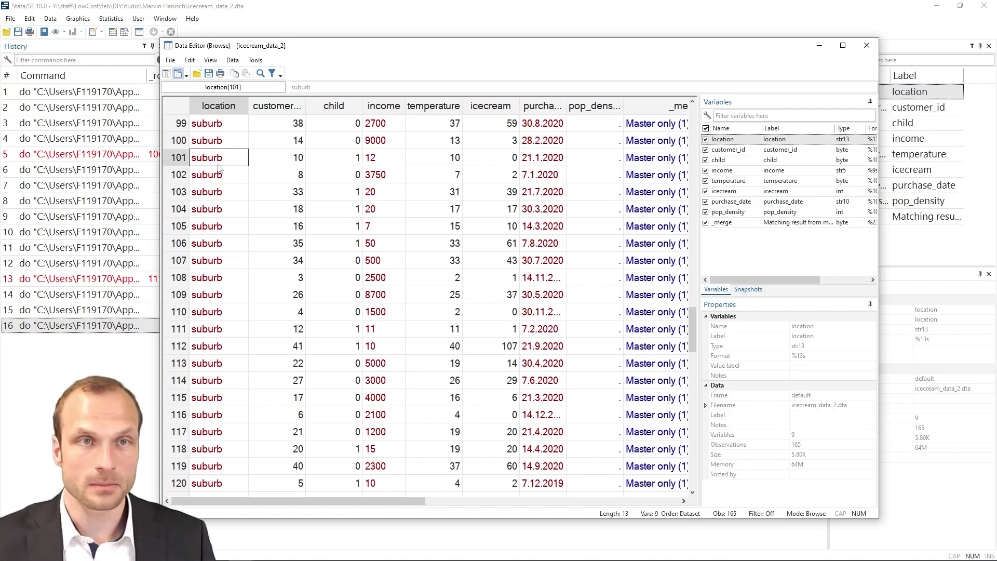
click(870, 54)
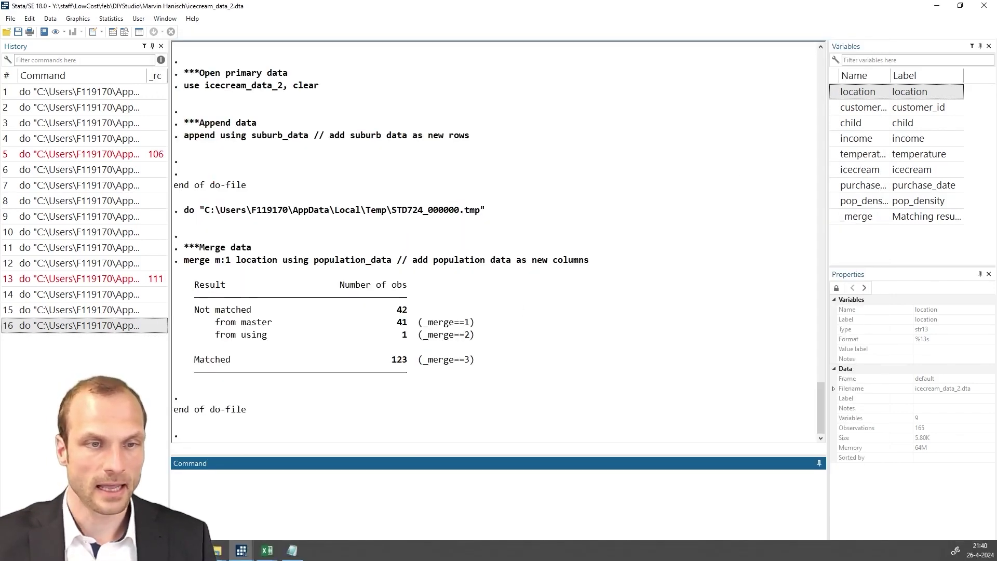
Paste a copy of the rename line after the tostring line, then delete that misplaced copy.
mouse_move(242, 555)
click(358, 506)
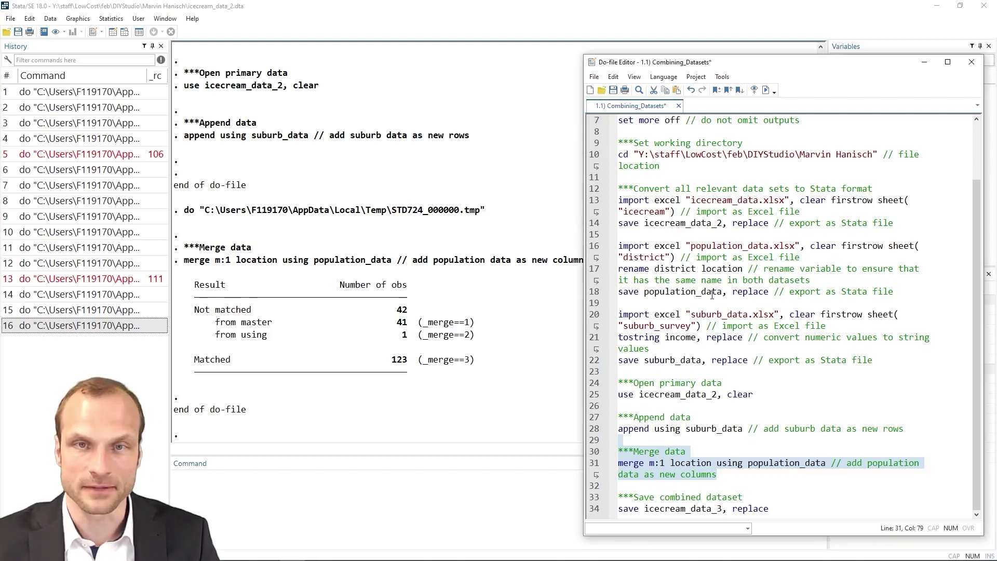
click(712, 292)
click(672, 350)
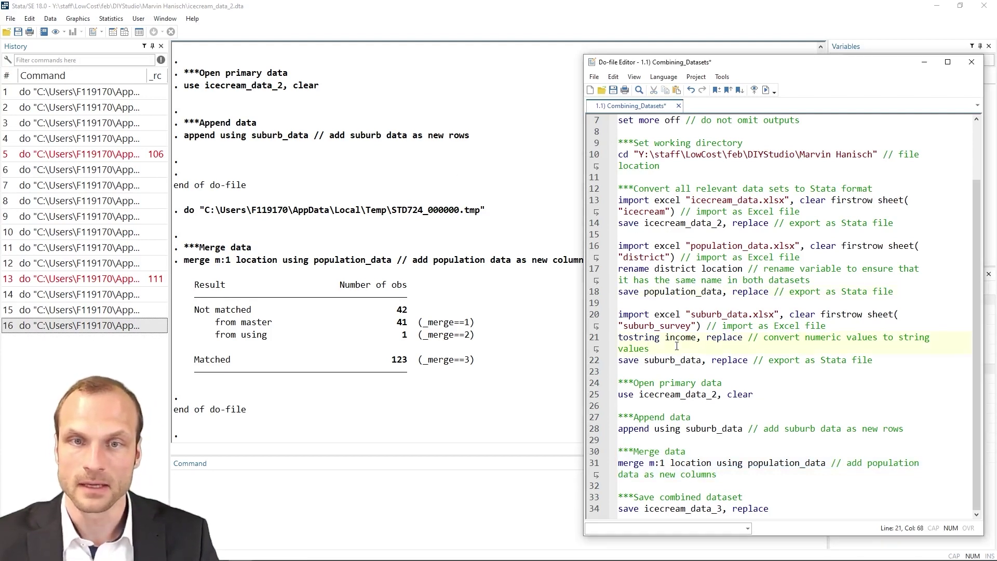
key(Return)
text(rename district location // rename variable to ensure that it has the same name in both datasets)
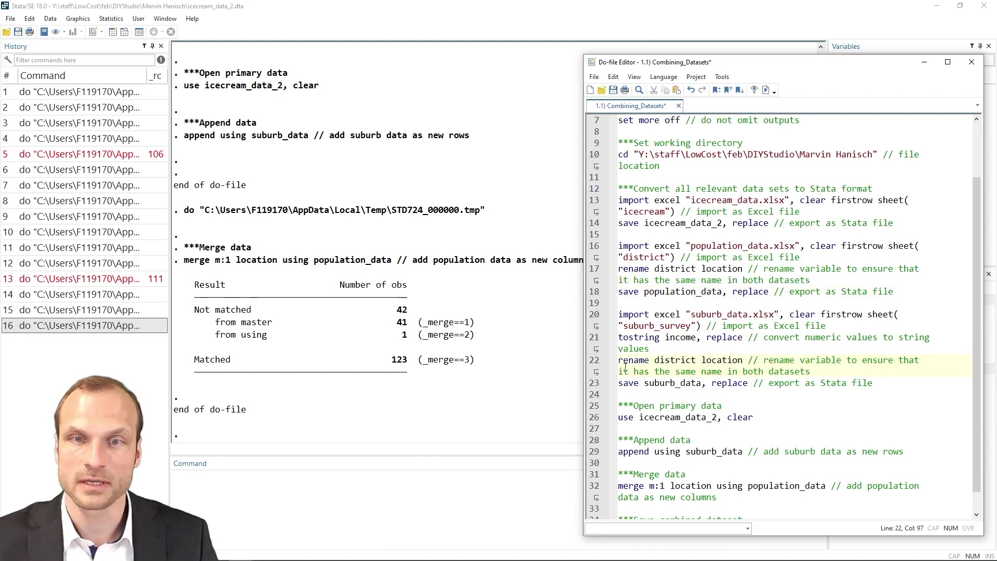
click(596, 364)
key(Delete)
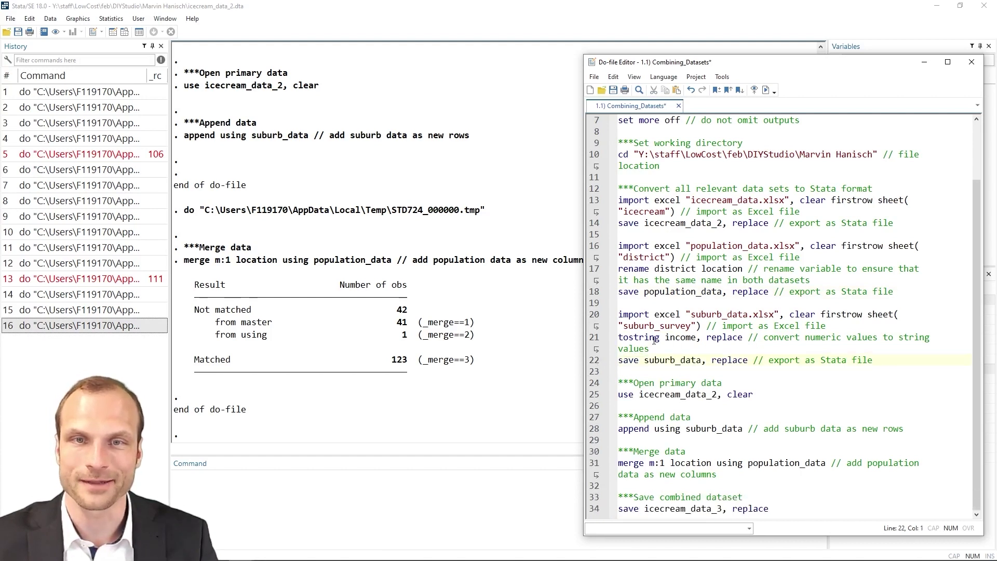
Duplicate the rename line in the population block and run lines 16–20, failing with r(111).
click(827, 279)
key(Return)
text(rename district location // rename variable to ensure that it has the same name in both datasets)
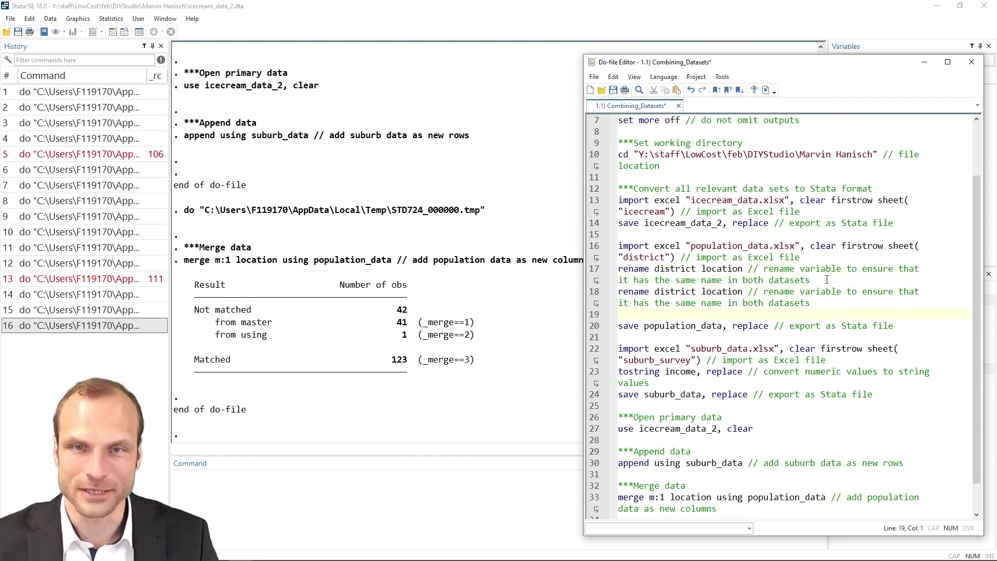
key(Delete)
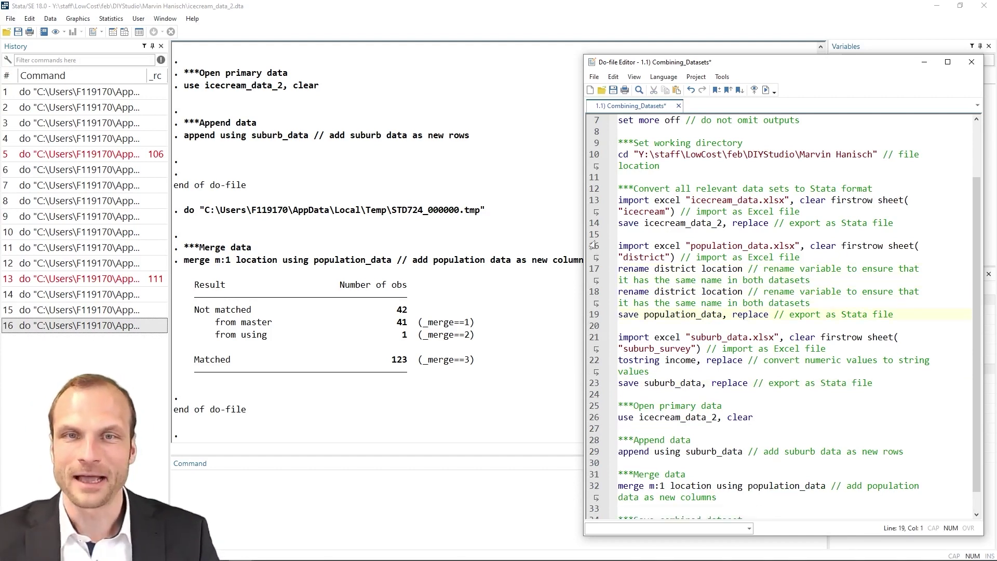
drag(593, 246, 593, 327)
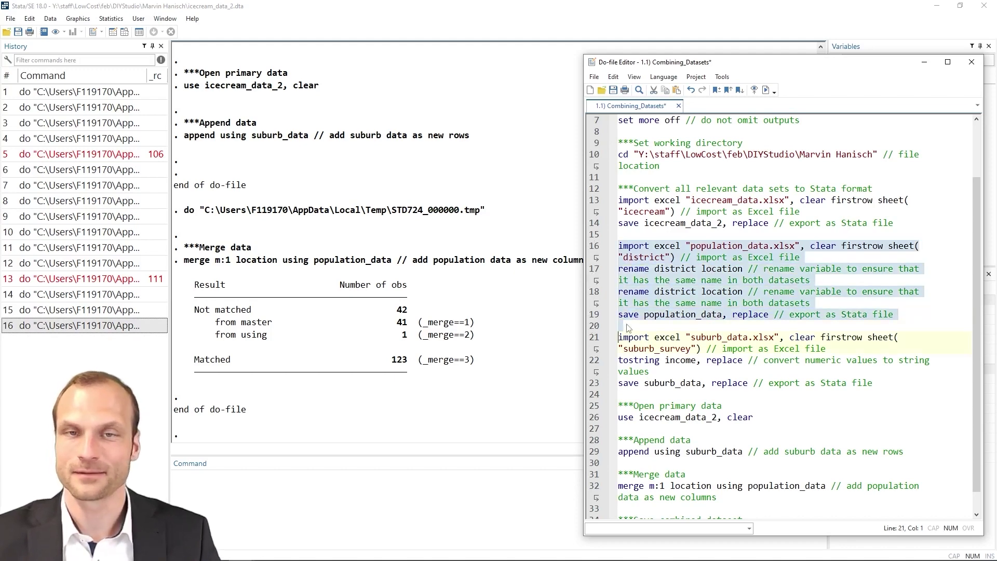
key(ctrl+d)
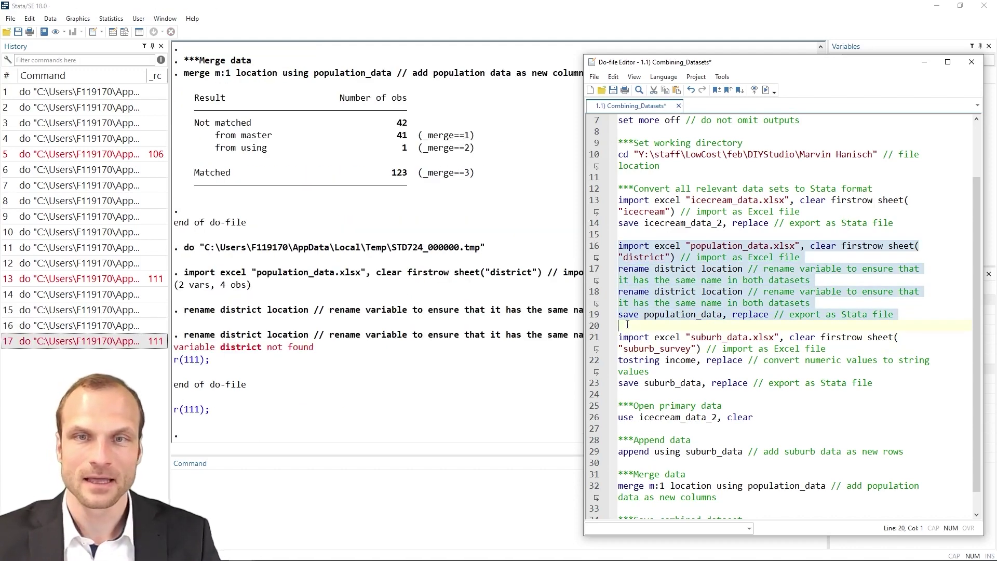
Replace the duplicate rename with: replace location = "suburb" if location == "subburb".
click(602, 297)
click(599, 296)
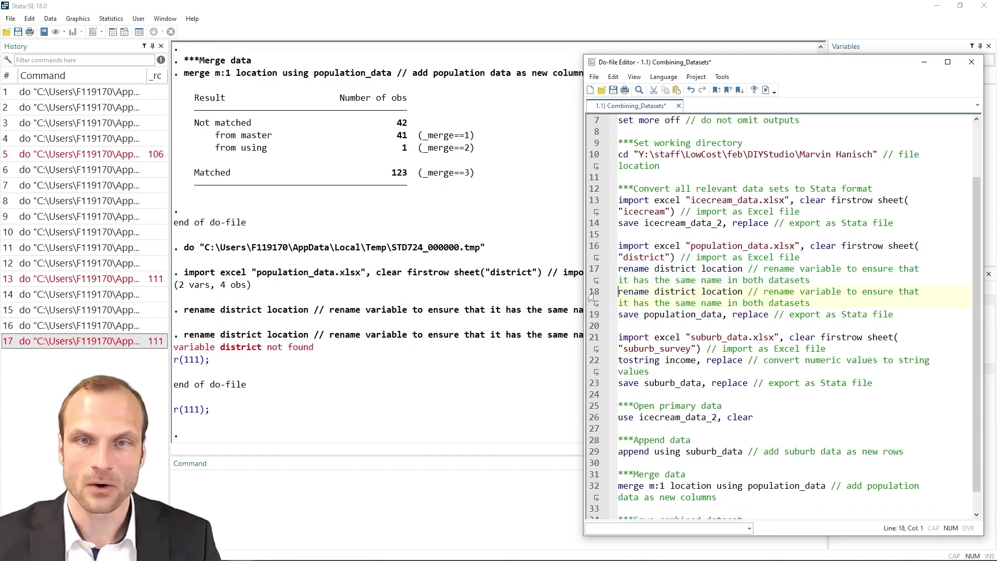
click(591, 300)
key(Delete)
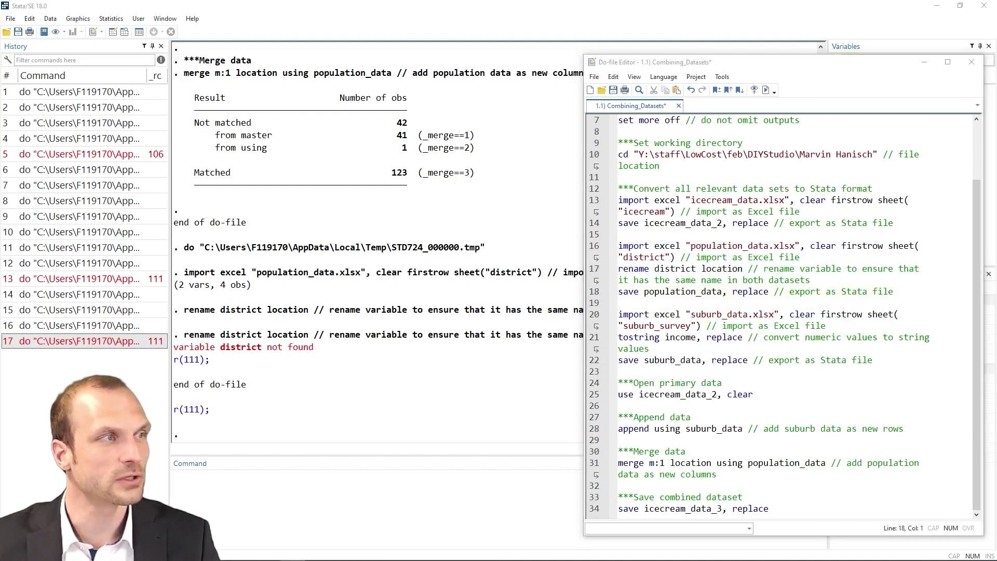
click(827, 279)
key(Return)
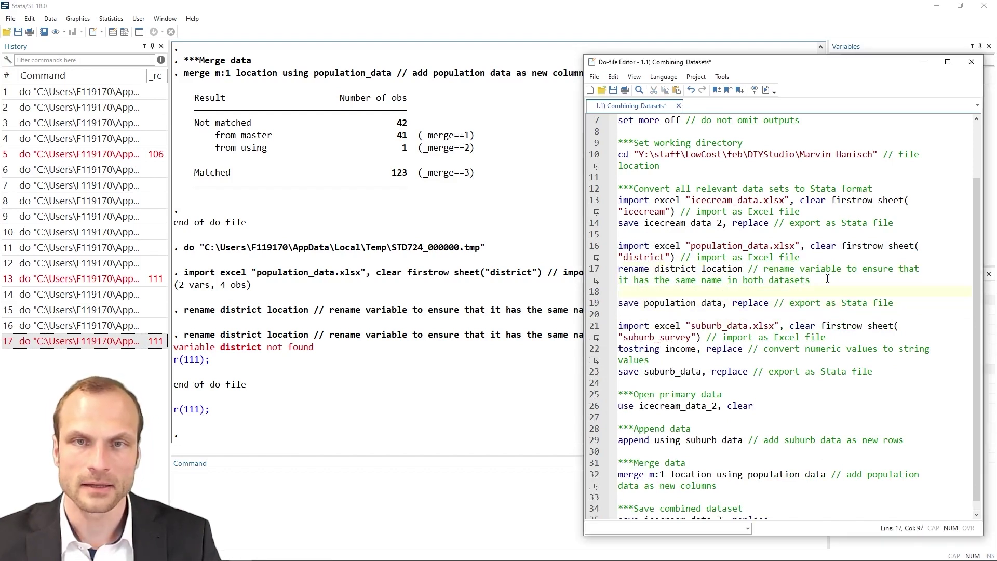
text(replace location = "suburb" if location == "subburb" // correct spelling mistake to enable matching)
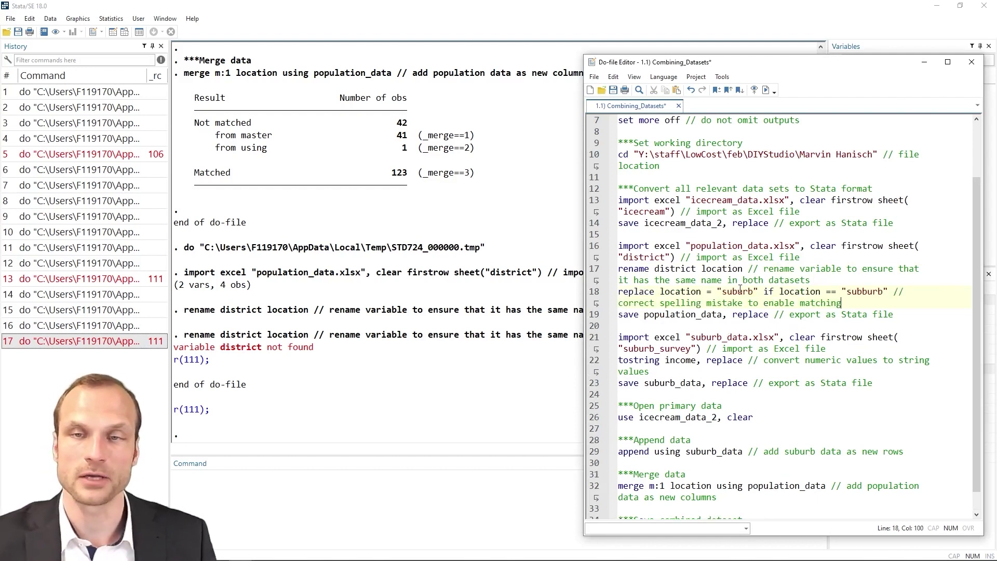
double_click(854, 292)
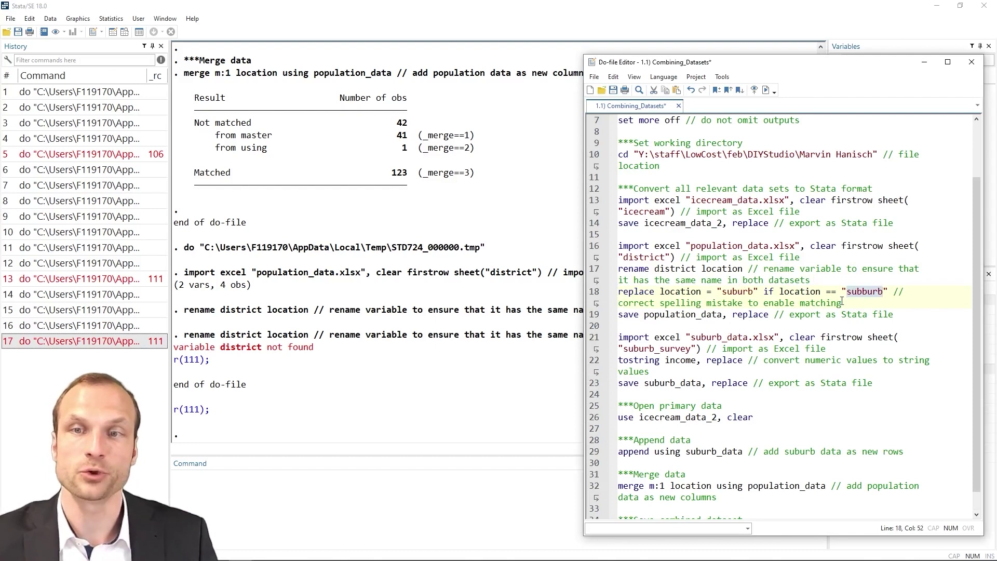
Run population block lines 16–19, making 1 real change and resaving population_data.dta.
click(588, 298)
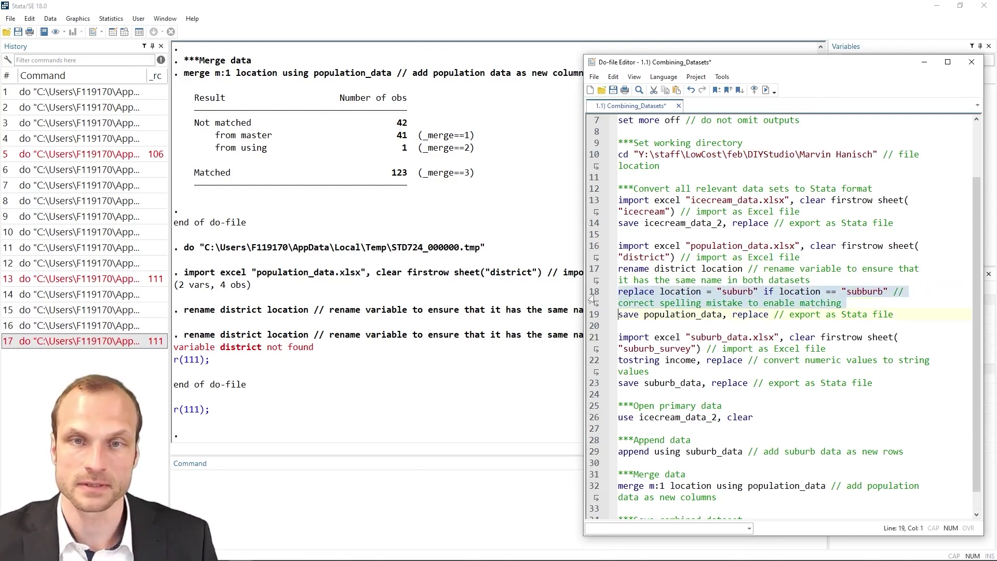
click(591, 251)
drag(591, 251, 608, 319)
key(ctrl+d)
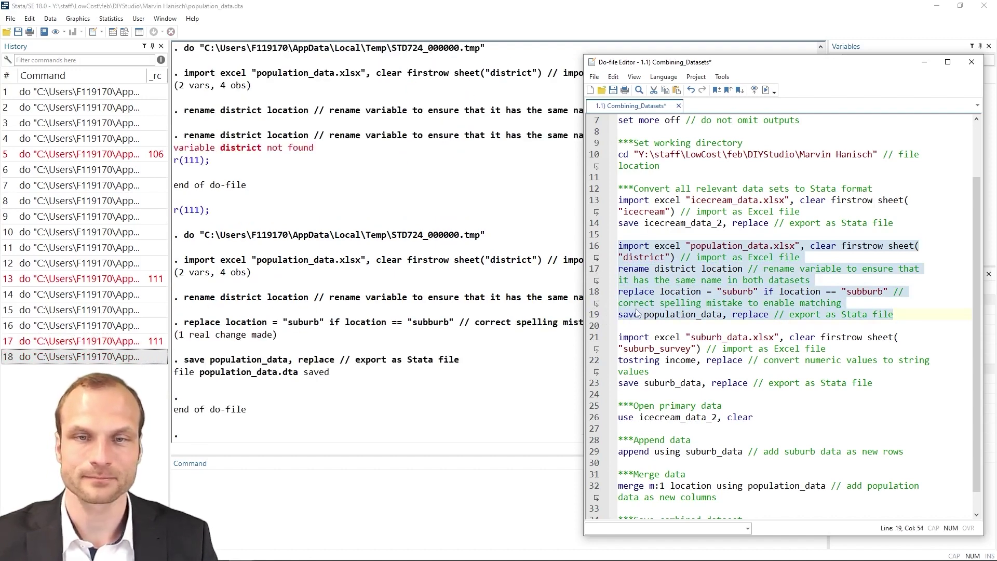
Rerun the open and append lines, then the merge m:1 location line, matching all 164 observations.
scroll(637, 312, down, 1)
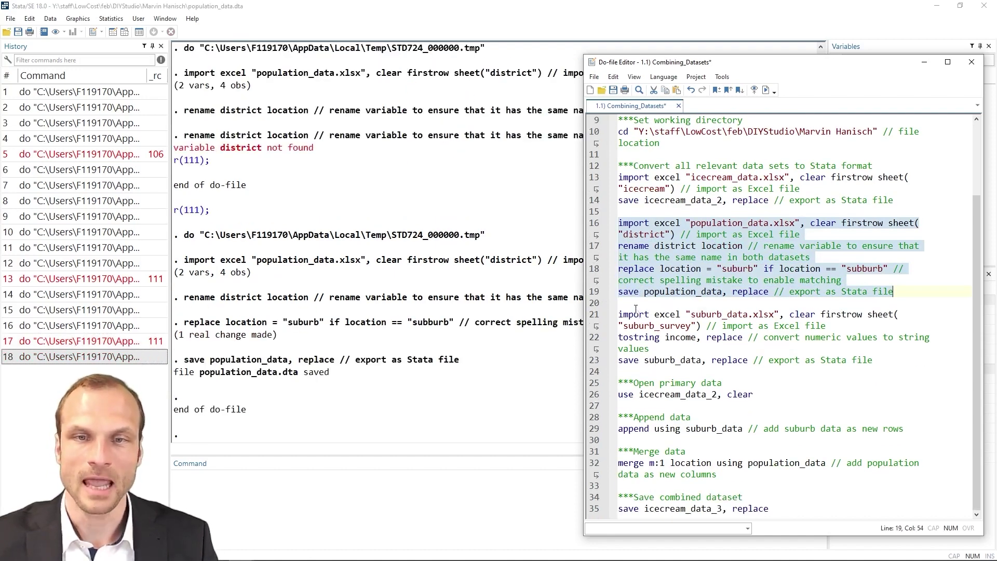
click(620, 371)
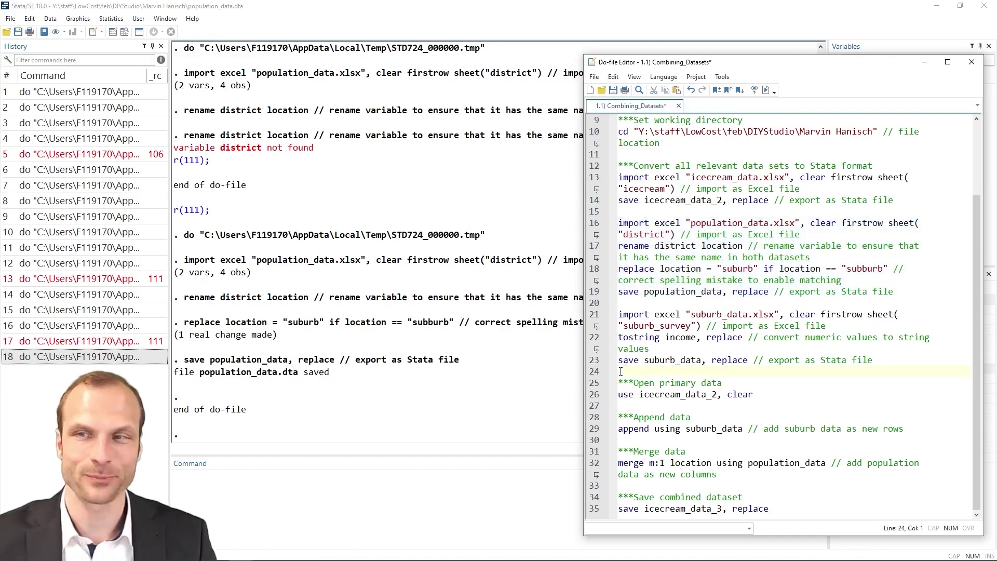
drag(603, 372, 602, 426)
key(ctrl+d)
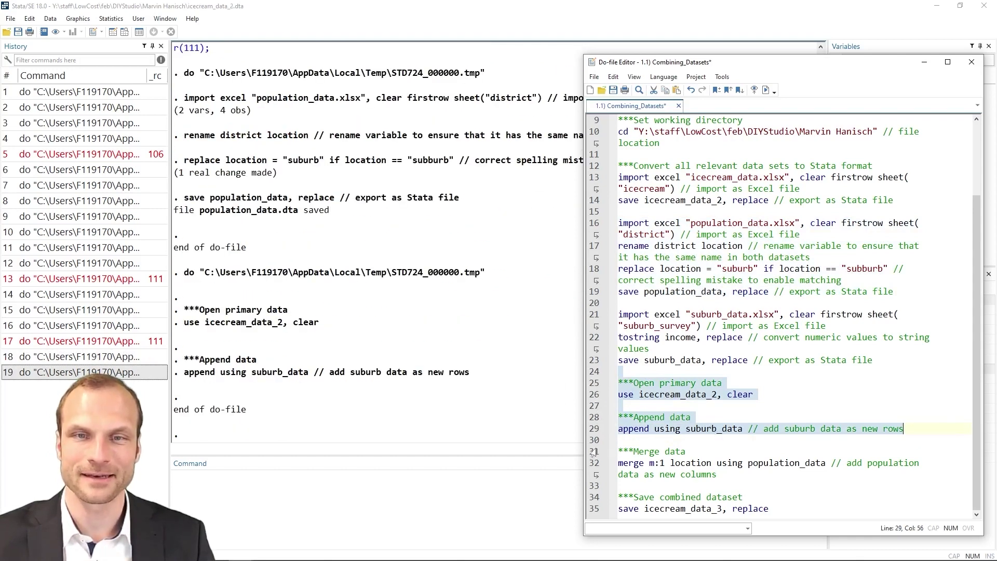
drag(594, 440, 599, 472)
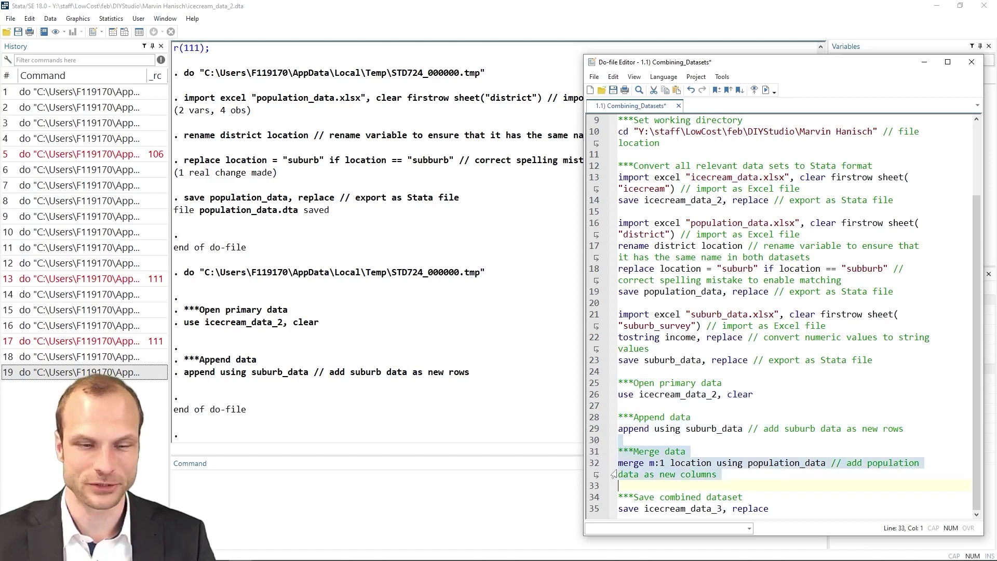
key(ctrl+d)
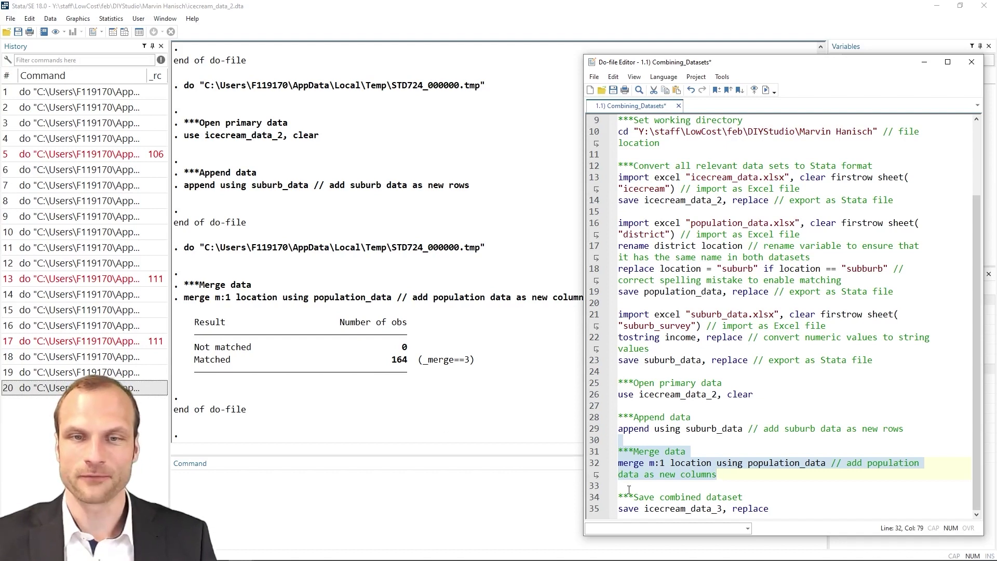
Run the do-file's final save section to save the data as icecream_data_3.dta.
click(611, 489)
key(shift+Down)
key(shift+Down)
key(shift+End)
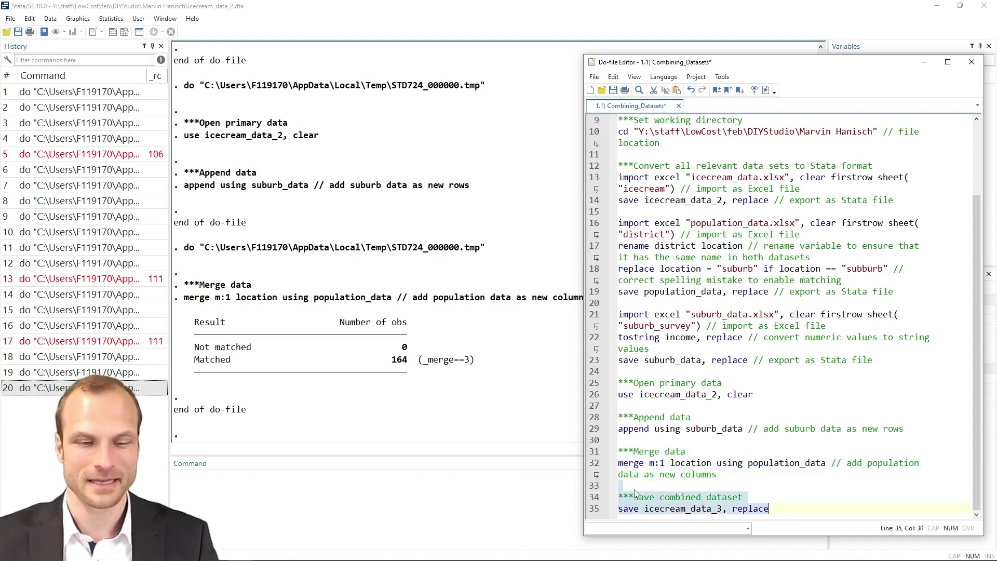
key(ctrl+d)
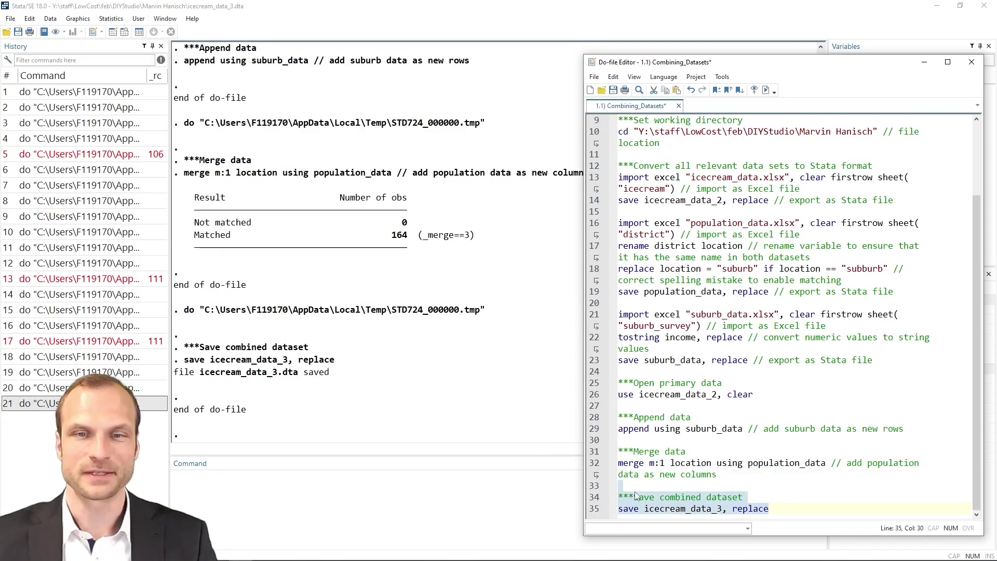